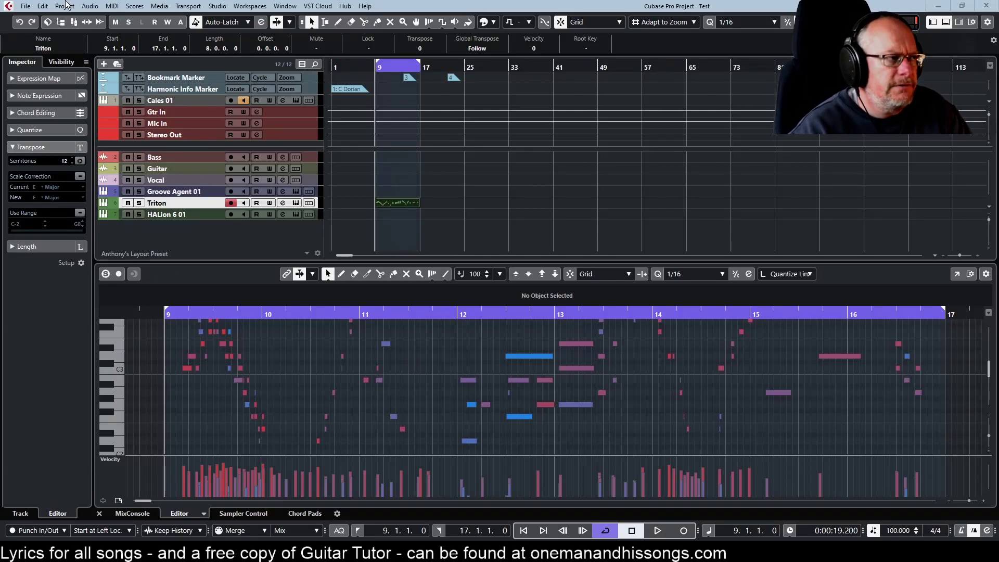
Create an empty MIDI part from bar 9 to bar 17 on the HALion 6 01 track
click(112, 6)
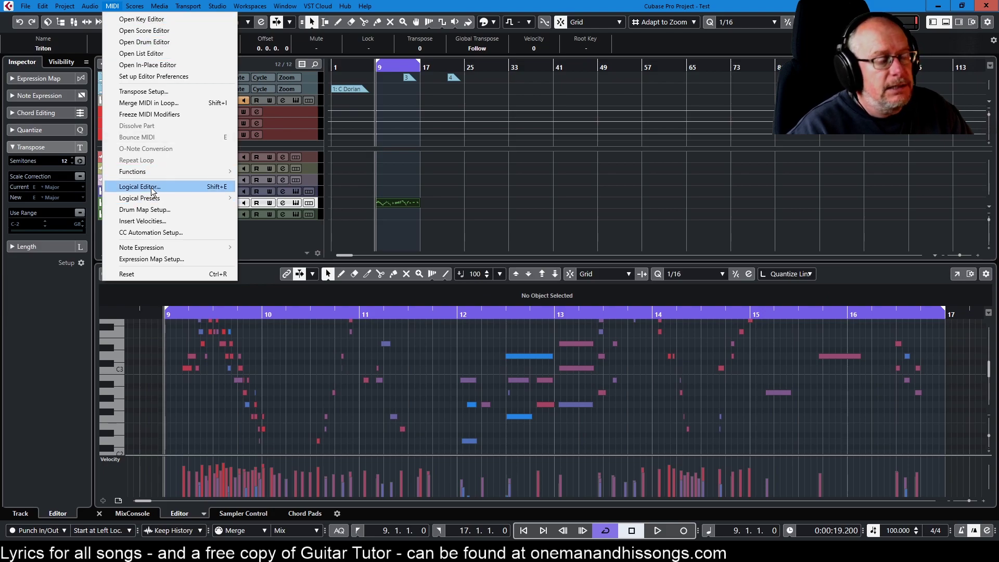
click(458, 190)
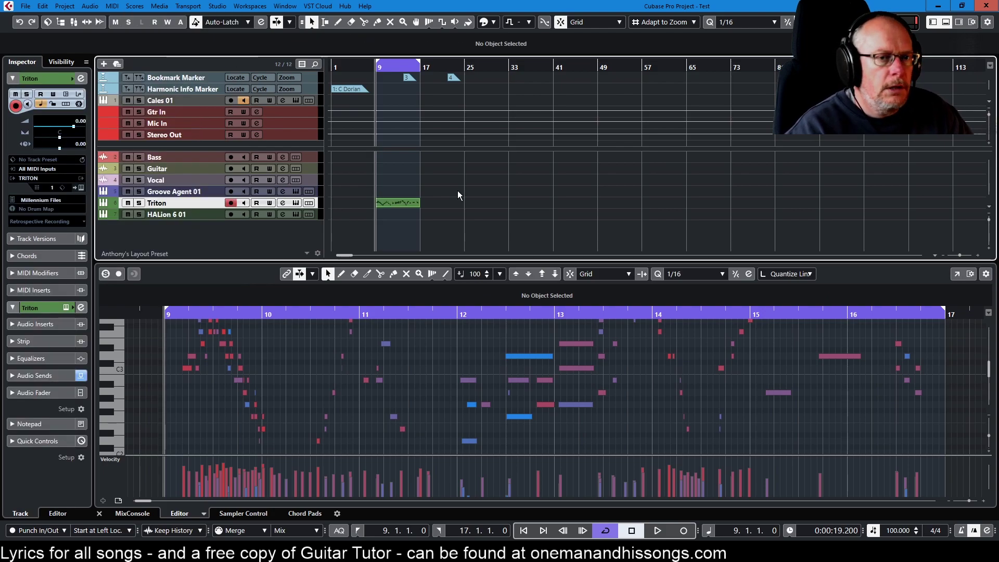
double_click(398, 217)
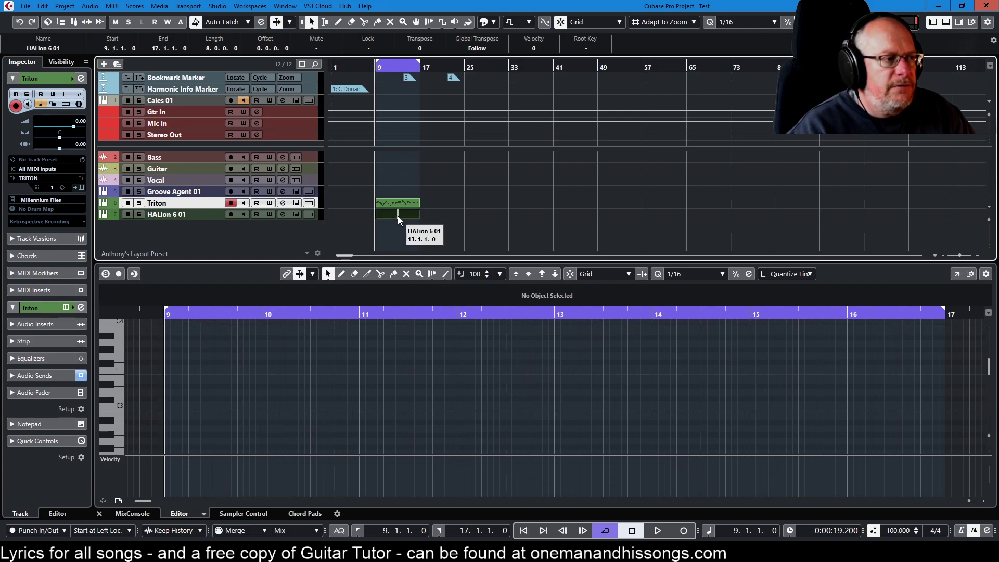
click(200, 218)
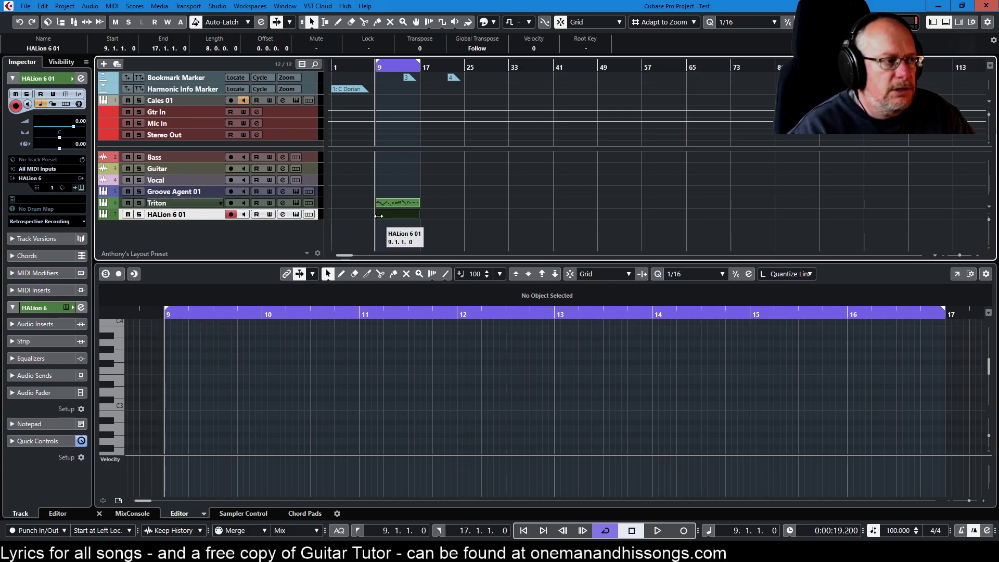
click(112, 6)
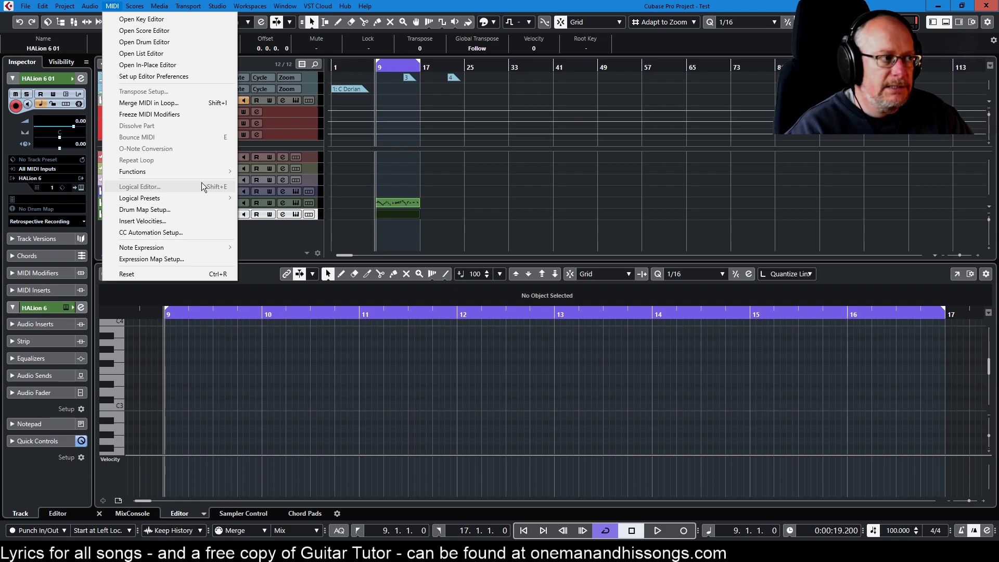
click(528, 198)
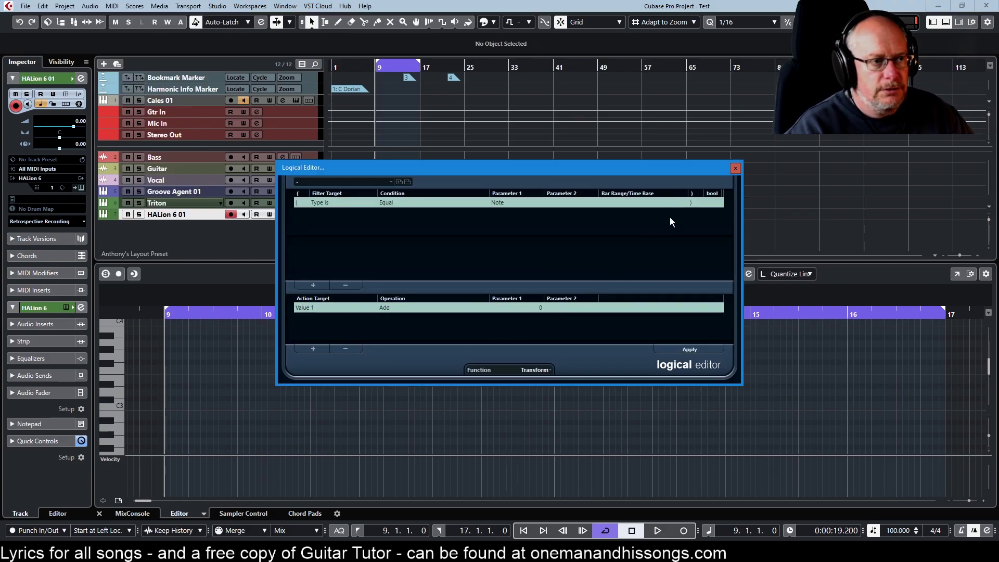
Select the Triton part, open the Logical Editor with Ctrl+L and show its preset list
click(736, 168)
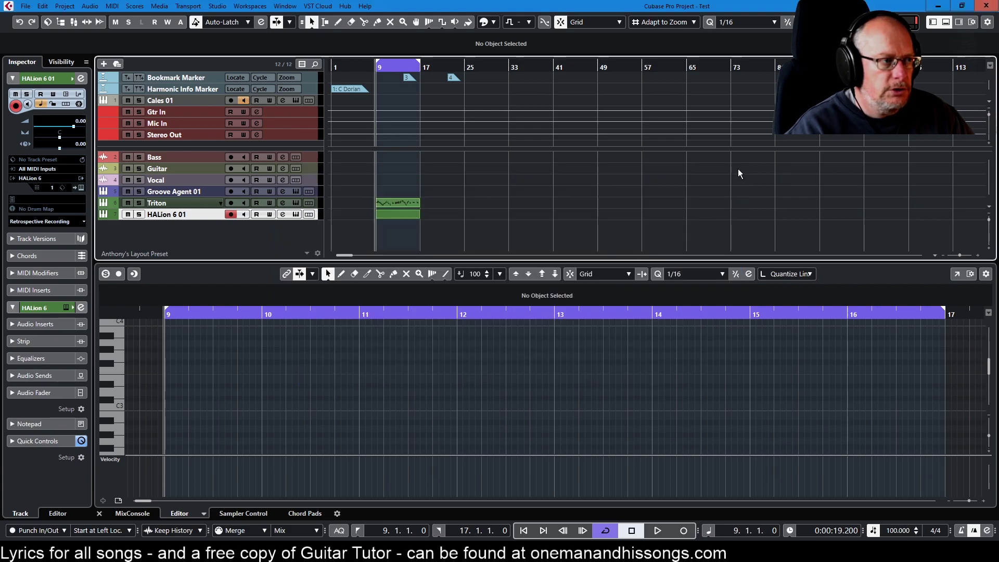
click(185, 203)
click(400, 203)
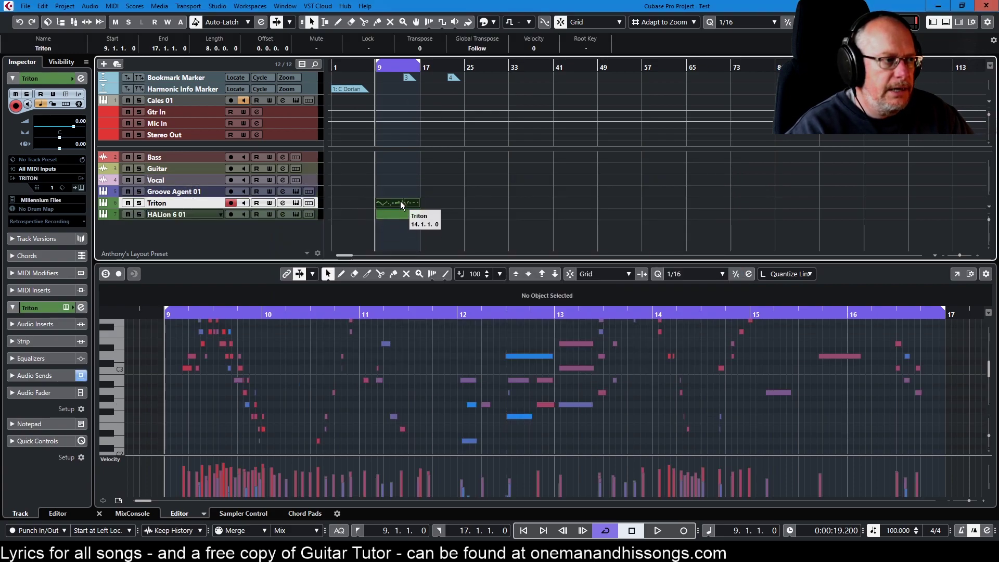
drag(381, 220, 421, 188)
key(ctrl+l)
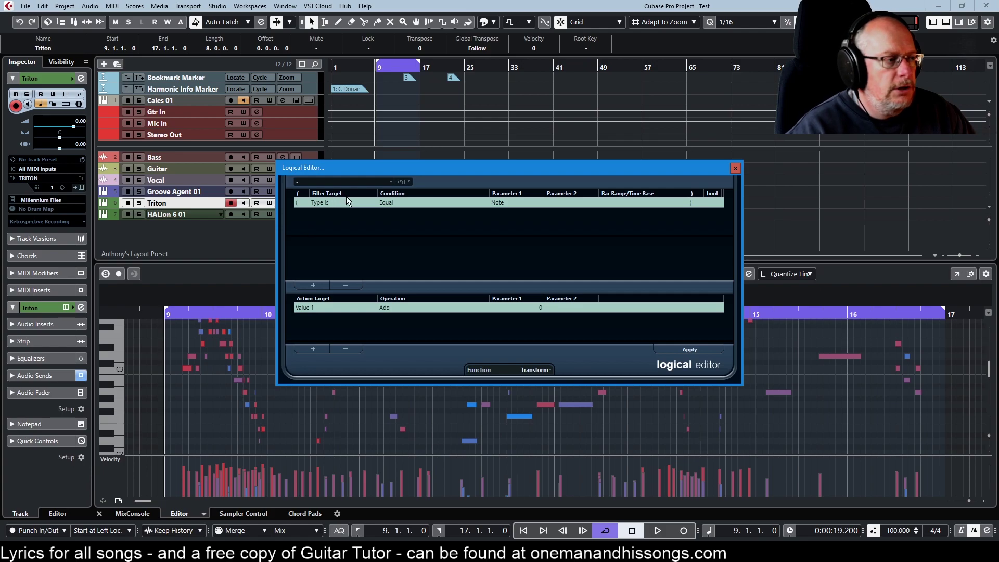
click(355, 181)
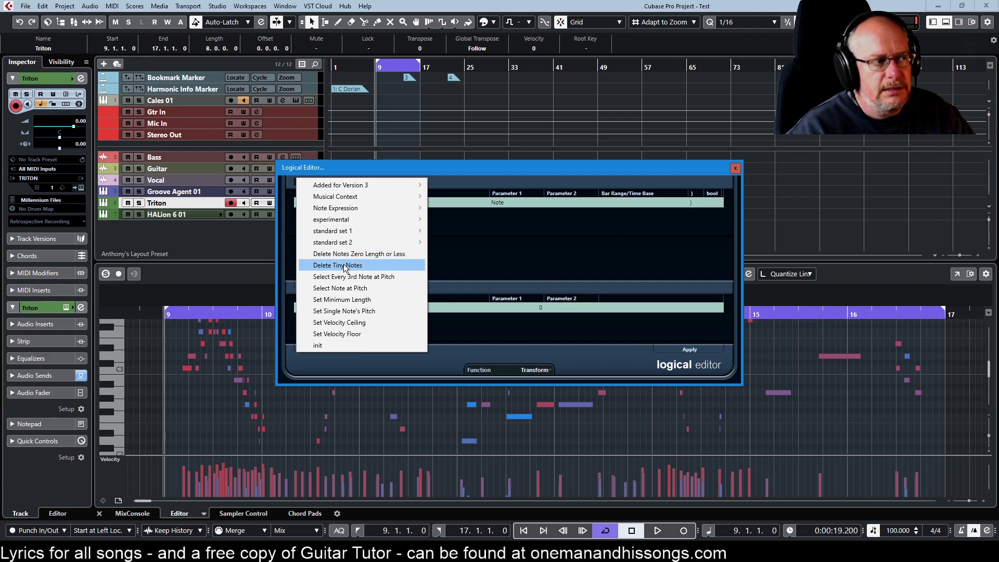
Load the Delete Tiny Notes preset (Length ≤ 0.0.0.12, Delete) and check a tiny note's length
click(340, 265)
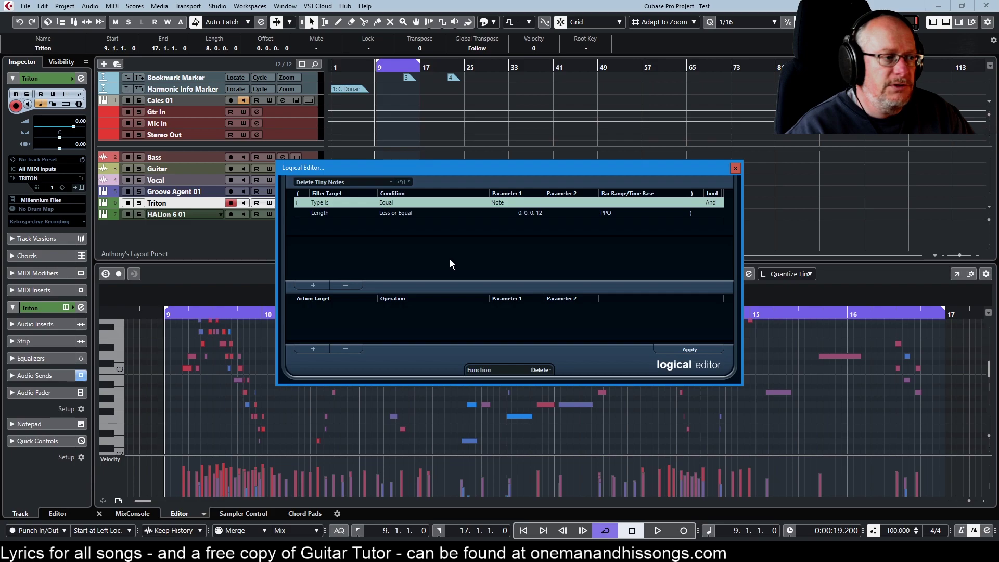
drag(522, 168, 648, 69)
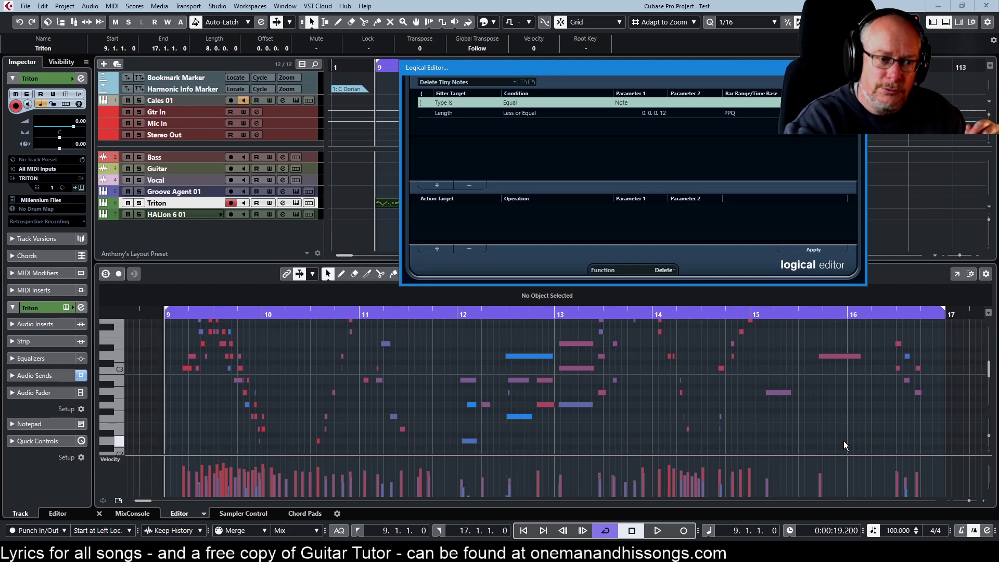
click(681, 380)
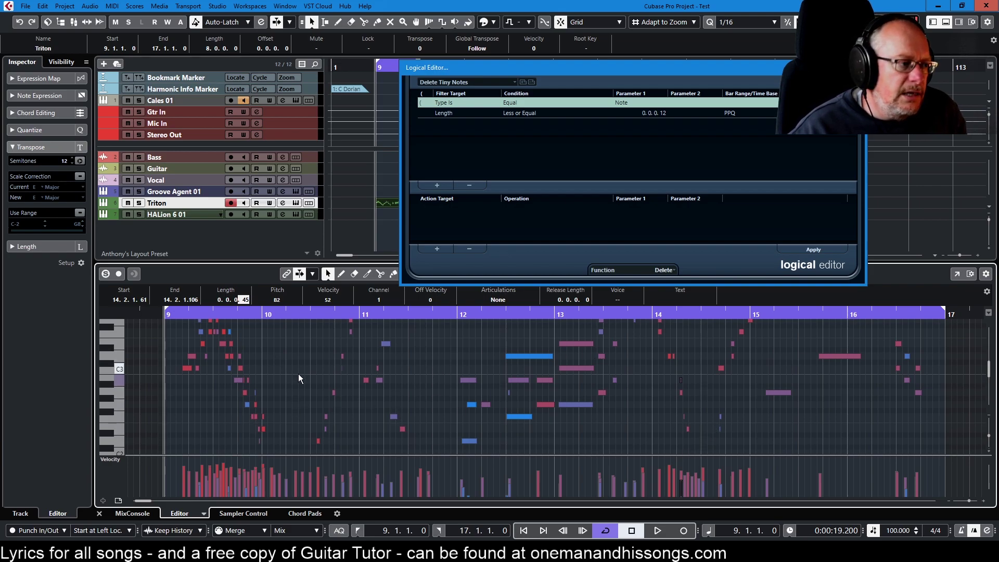
Raise the Delete Tiny Notes length threshold from 0.0.0.12 to 0.0.0.30
click(377, 368)
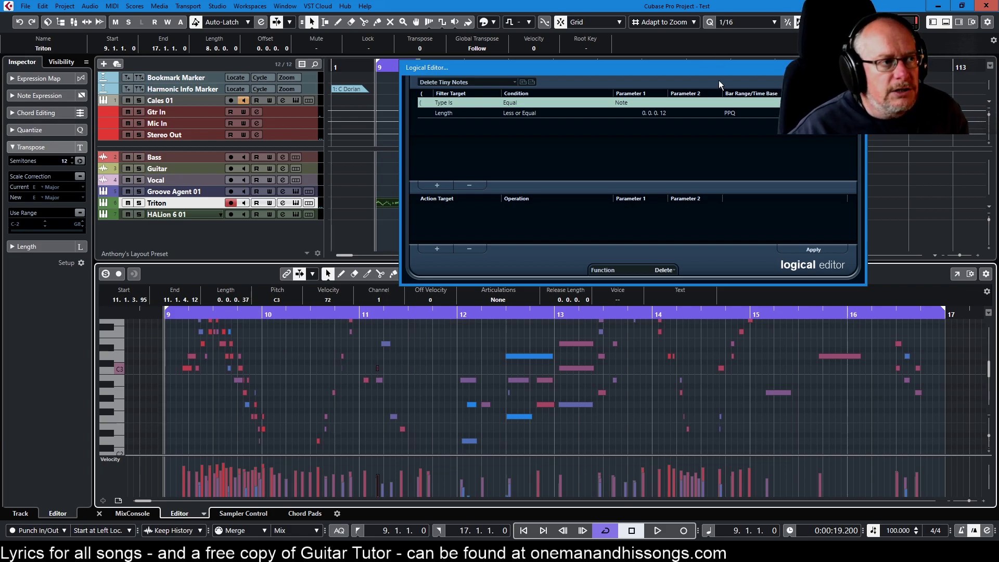
click(663, 112)
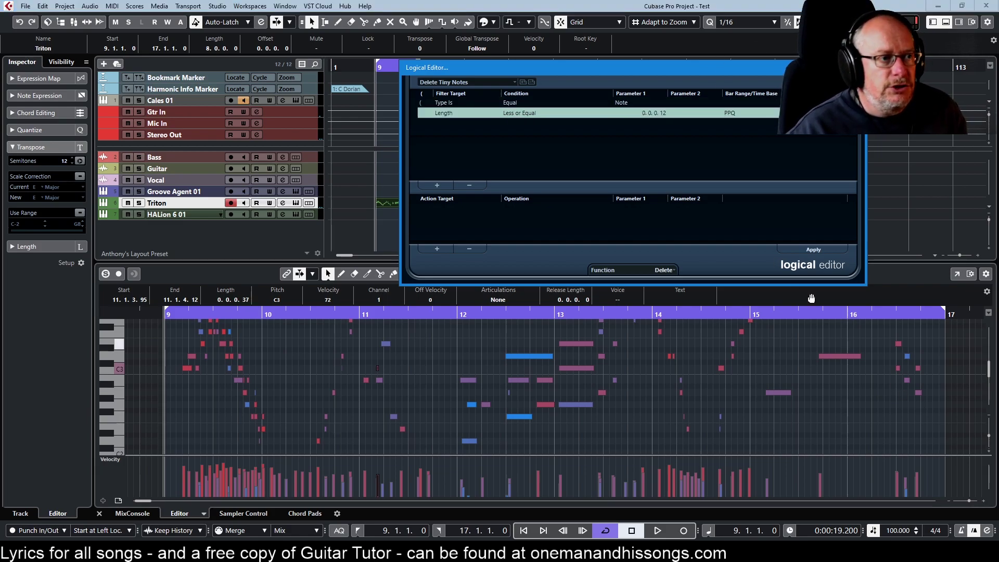
click(663, 113)
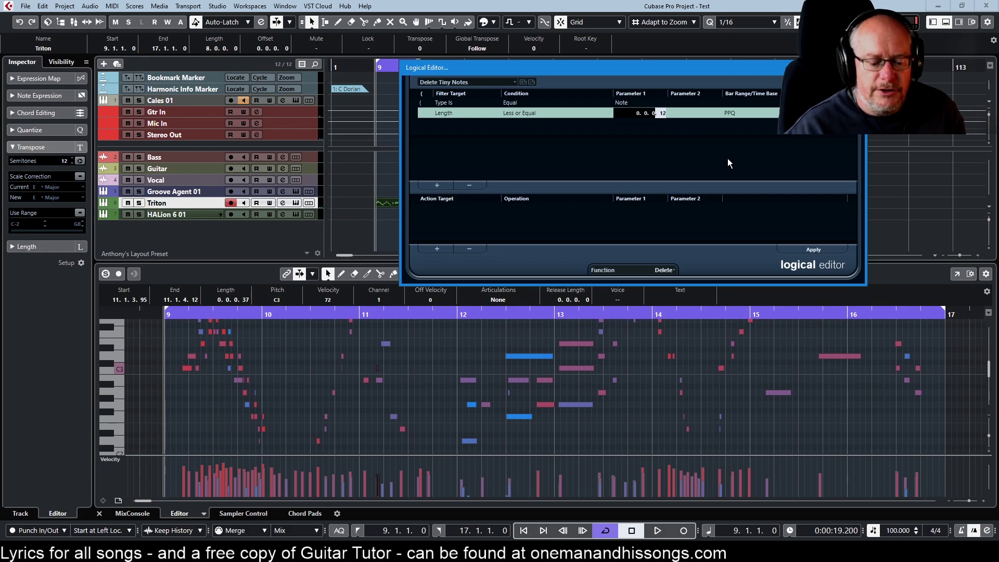
text(30)
key(Return)
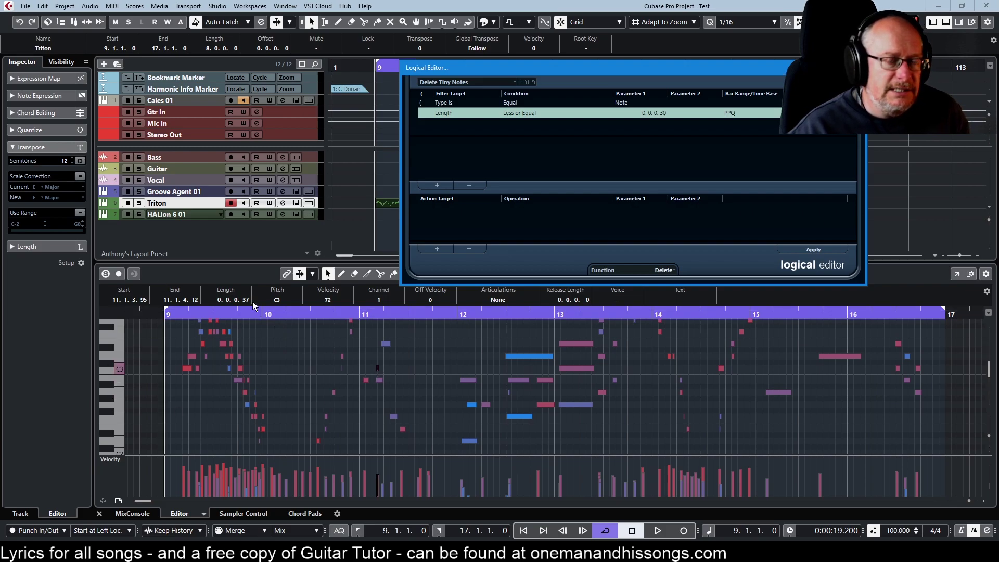
Select all Triton notes and apply the preset at 0.0.0.30, then again at 0.0.0.80
click(418, 360)
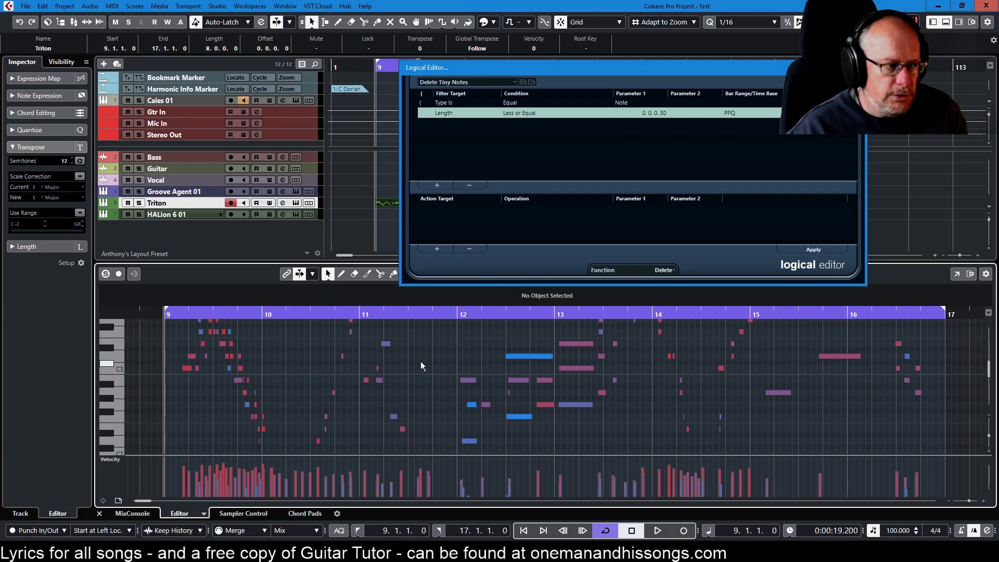
key(ctrl+a)
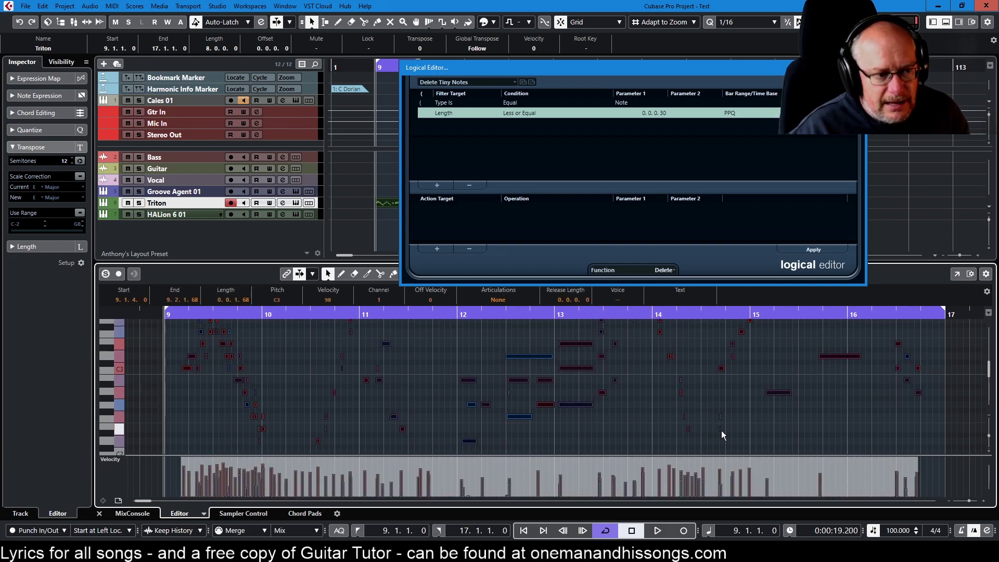
click(815, 249)
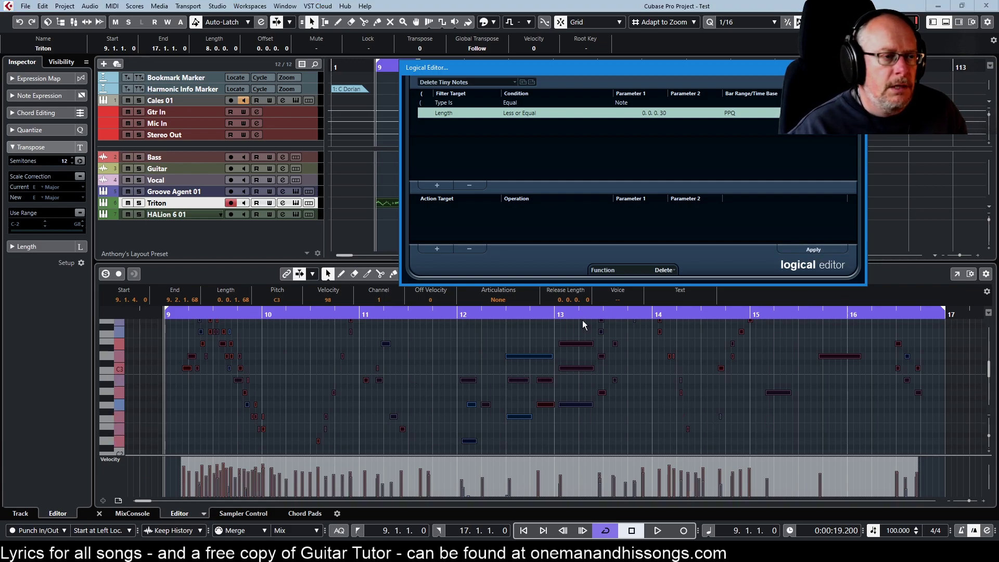
click(663, 112)
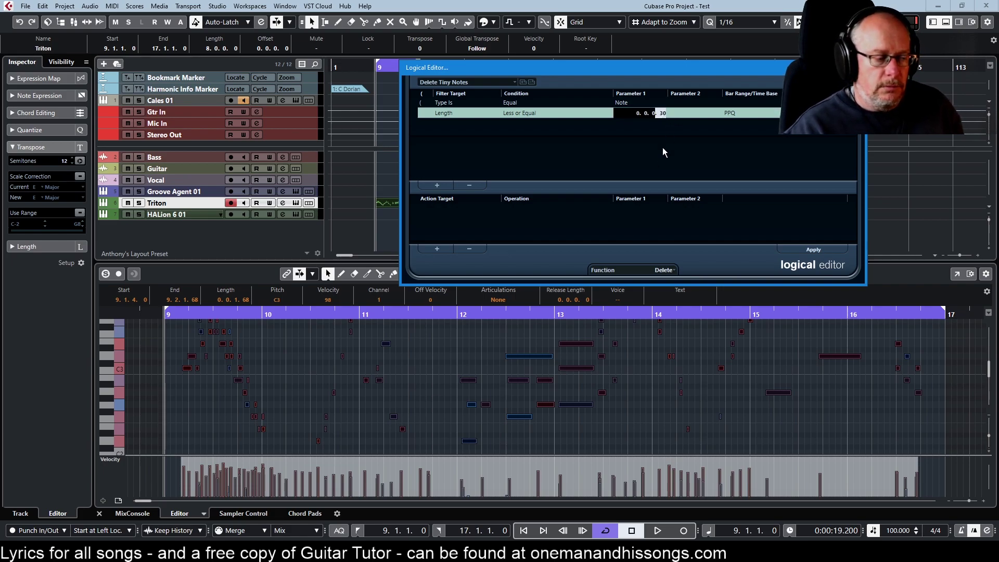
text(80)
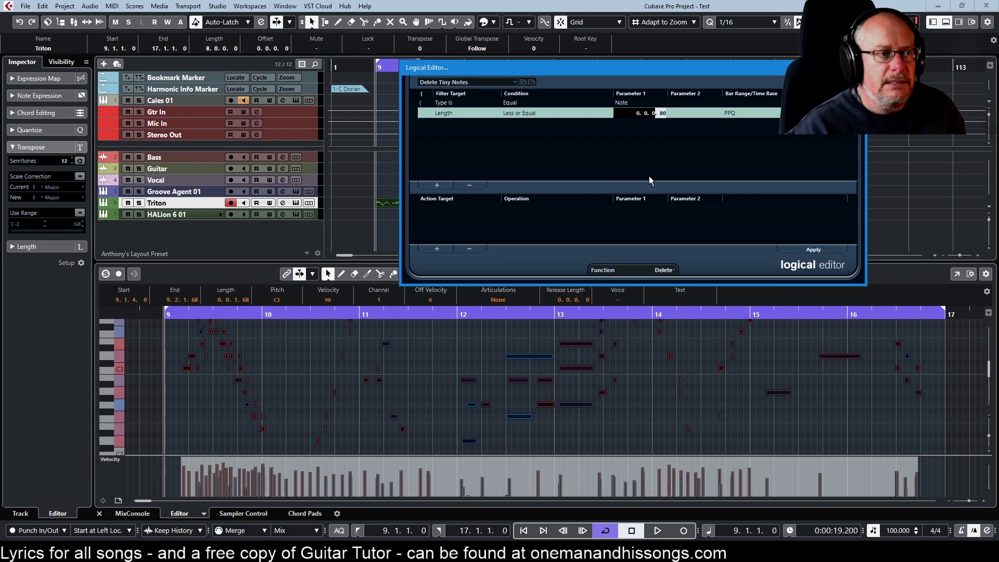
key(Return)
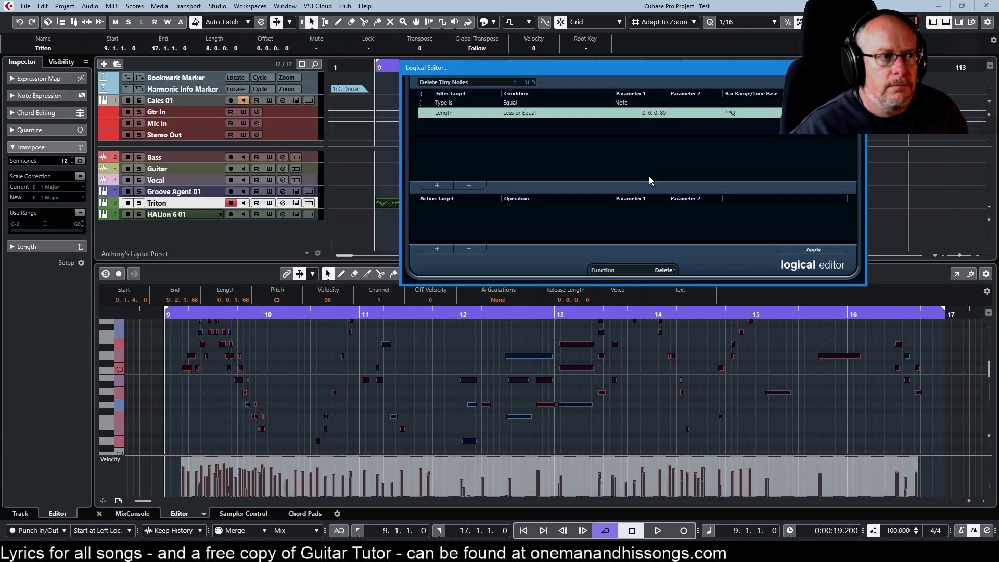
click(814, 249)
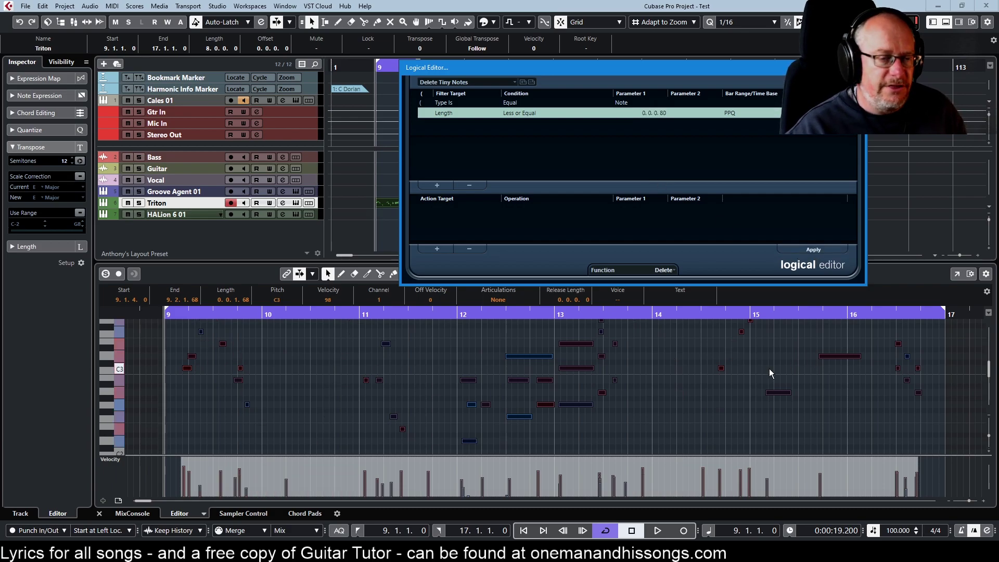
Undo the note deletion, reset the length threshold to 0.0.0.12 and close the Logical Editor
click(667, 358)
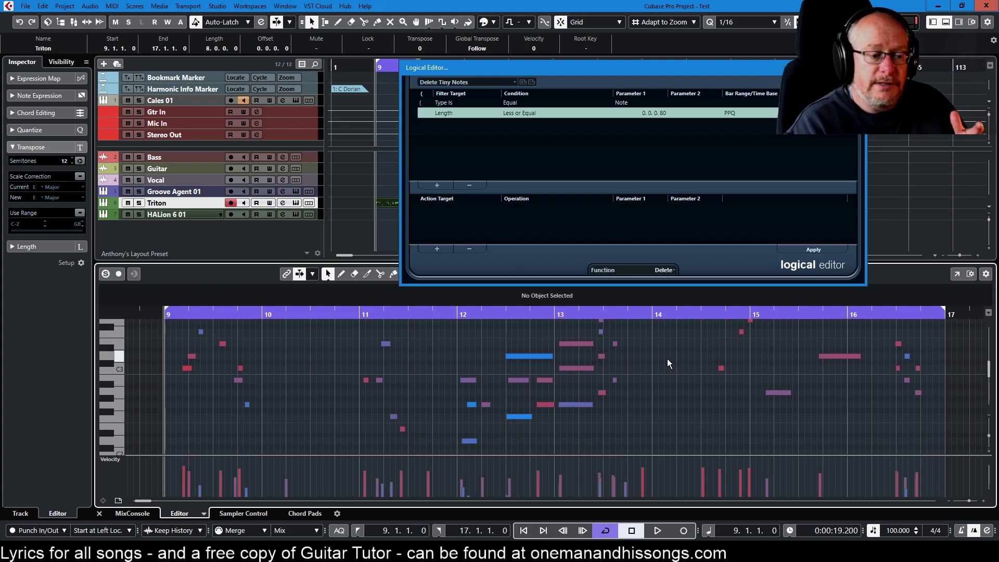
key(ctrl+z)
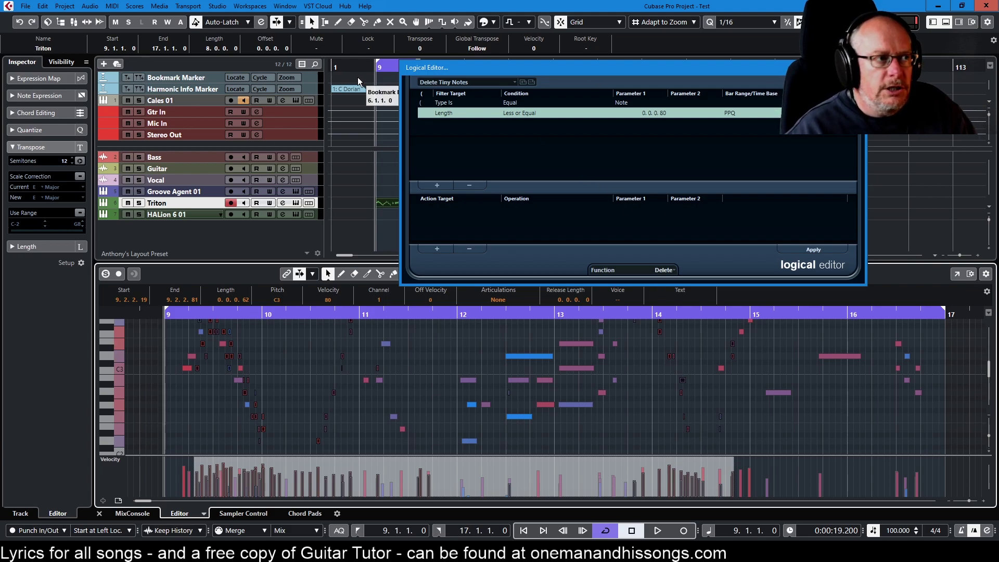
click(662, 115)
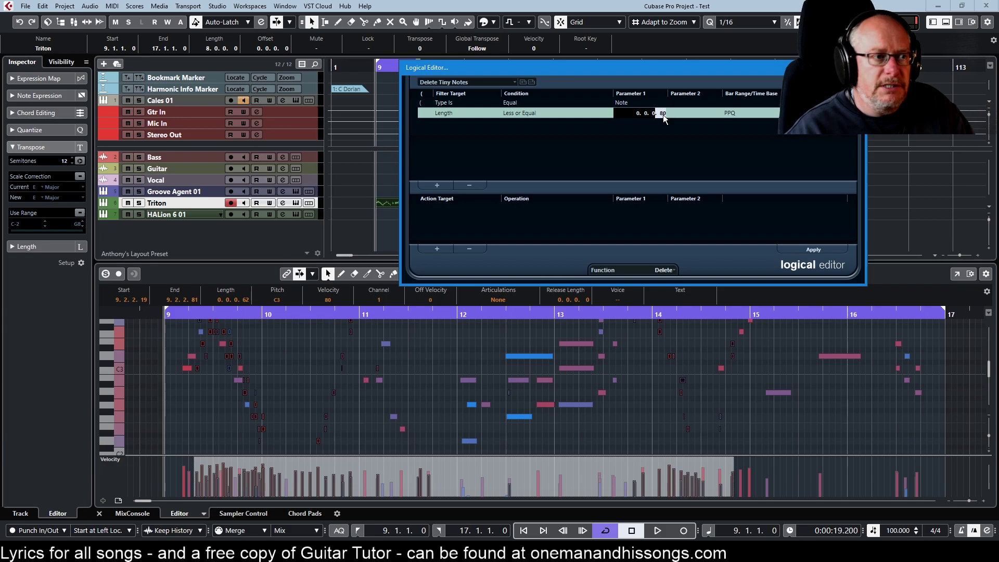
text(12)
key(Return)
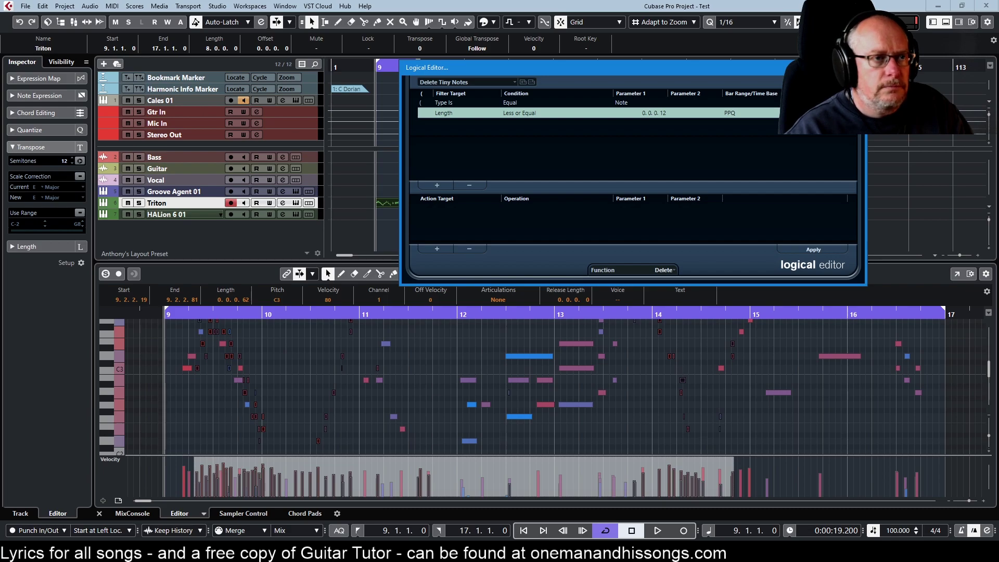
key(Escape)
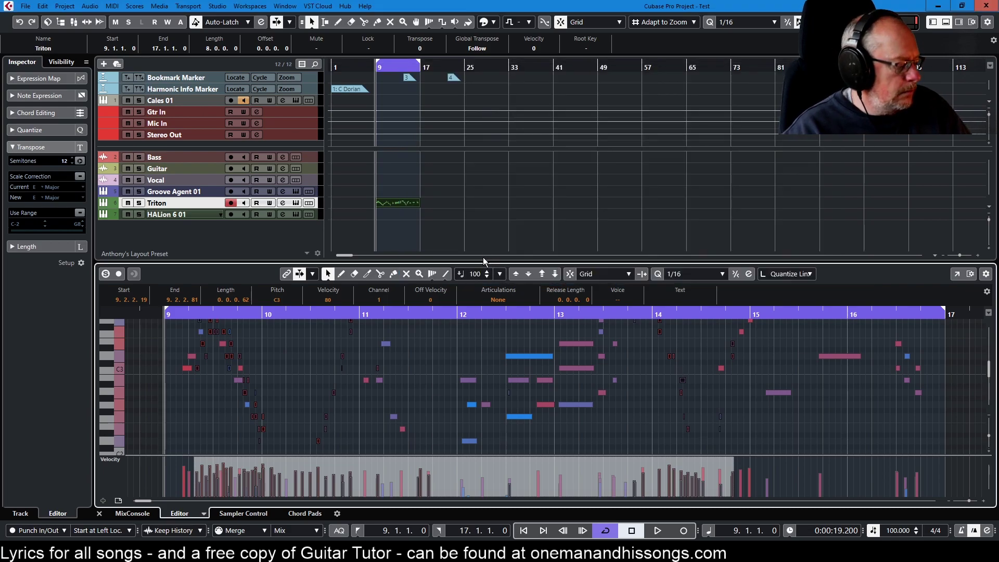
Reopen the Logical Editor and load the Delete Notes Zero Length or Less preset (Length ≤ 0.0.0.0)
key(alt+Tab)
click(474, 82)
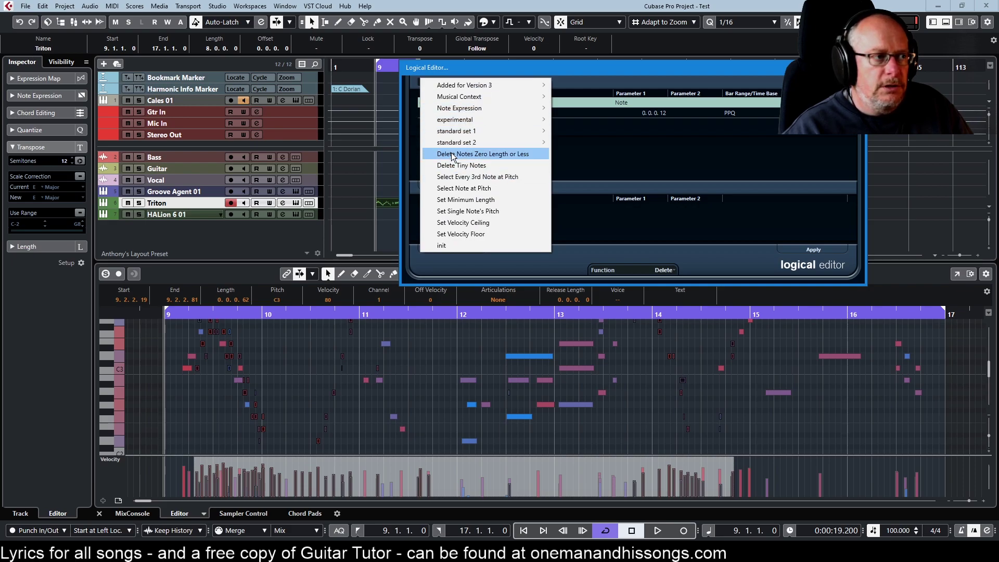
click(496, 155)
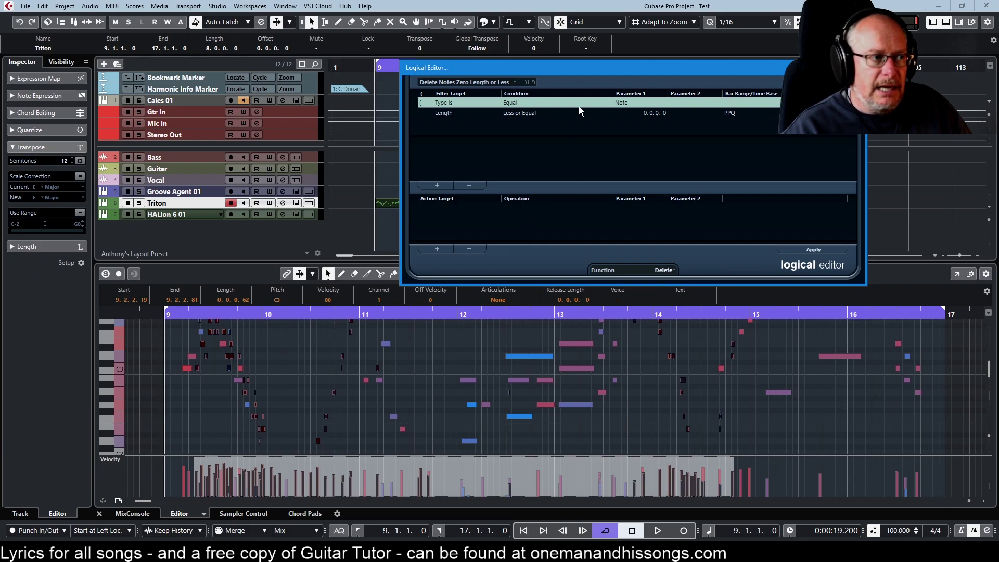
drag(582, 68, 565, 92)
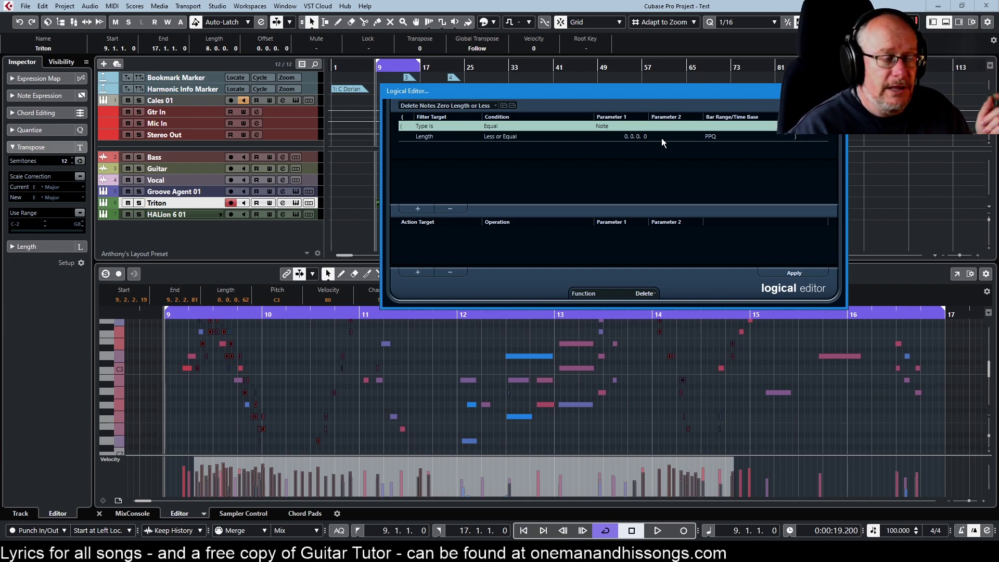
click(477, 106)
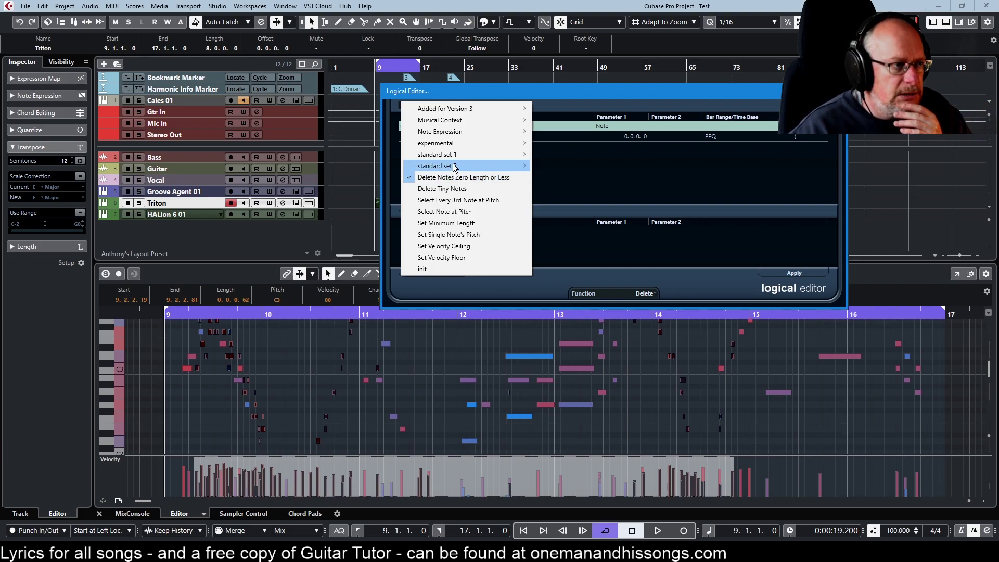
Load the Select Every 3rd Note at Pitch preset, selecting every third D3 note
click(450, 200)
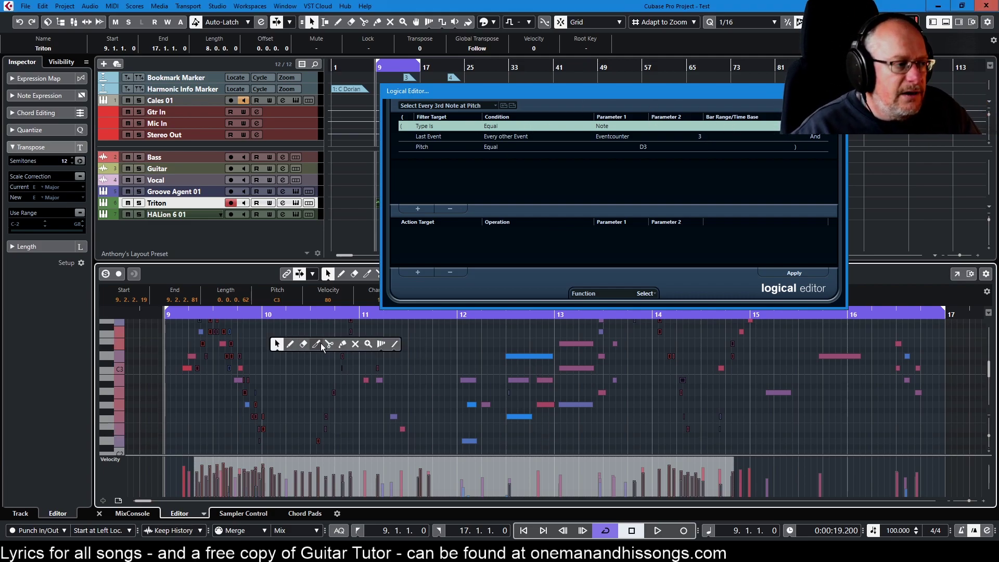
Draw a C#3 note from bar 10 to 13 and cut it into equal short notes
key(8)
drag(271, 362, 570, 357)
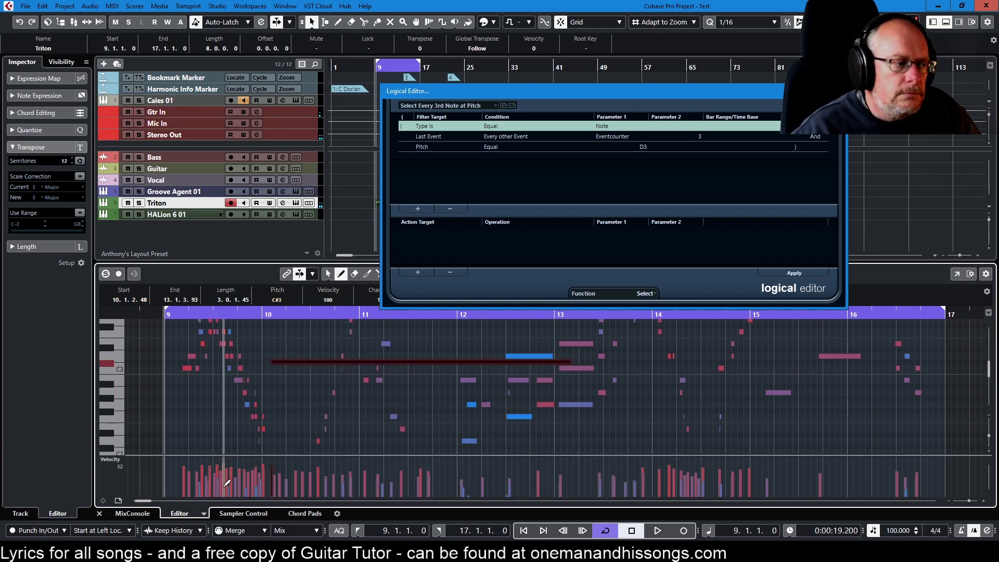
right_click(297, 347)
click(349, 348)
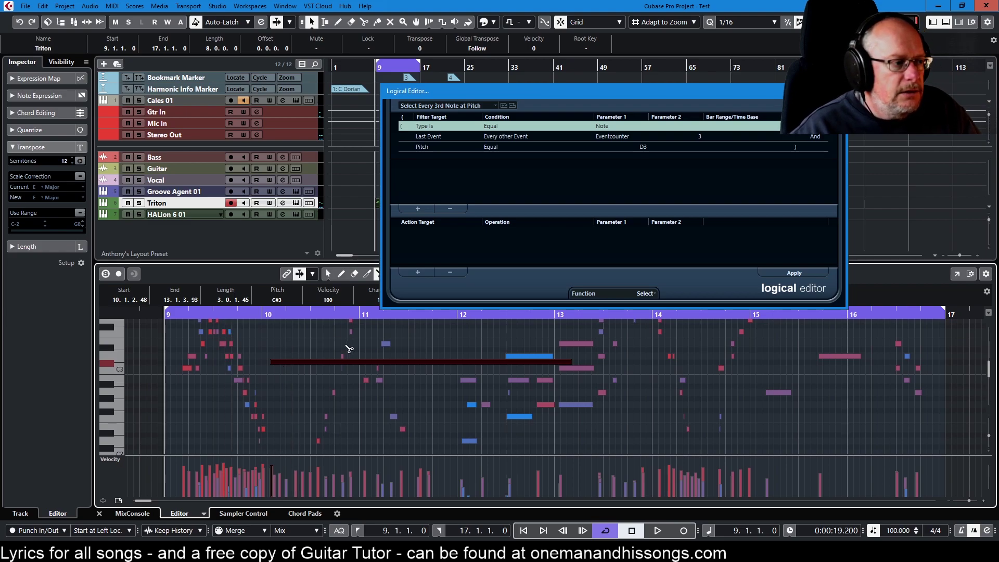
alt+click(282, 363)
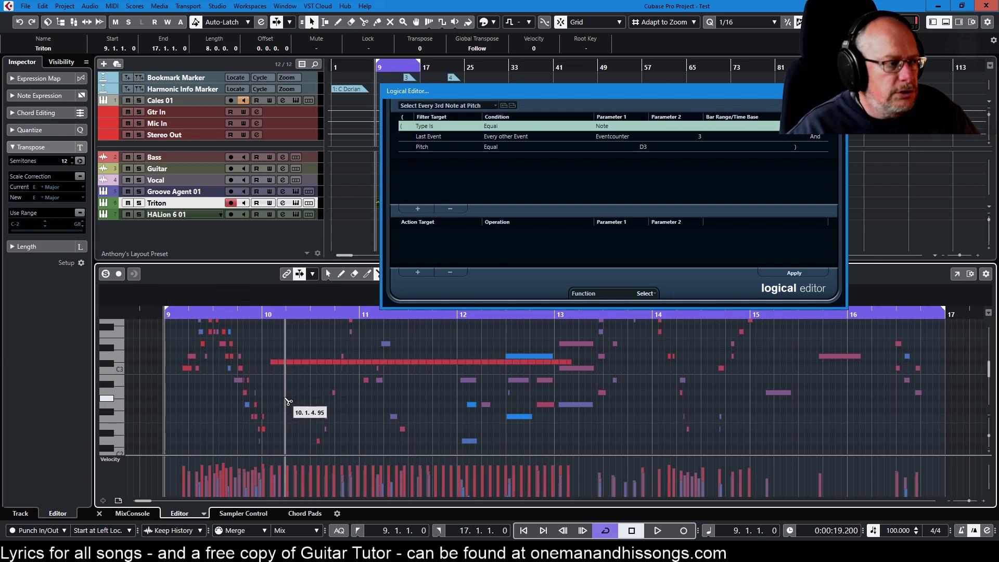
key(1)
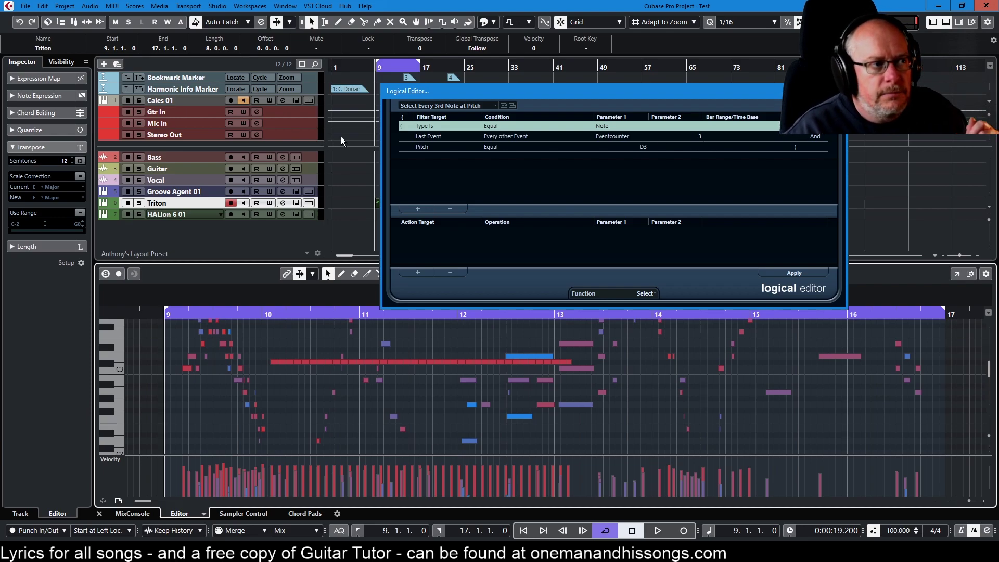
Set the pitch filter to C#3, select every third C#3 note and transpose them to D3
click(640, 147)
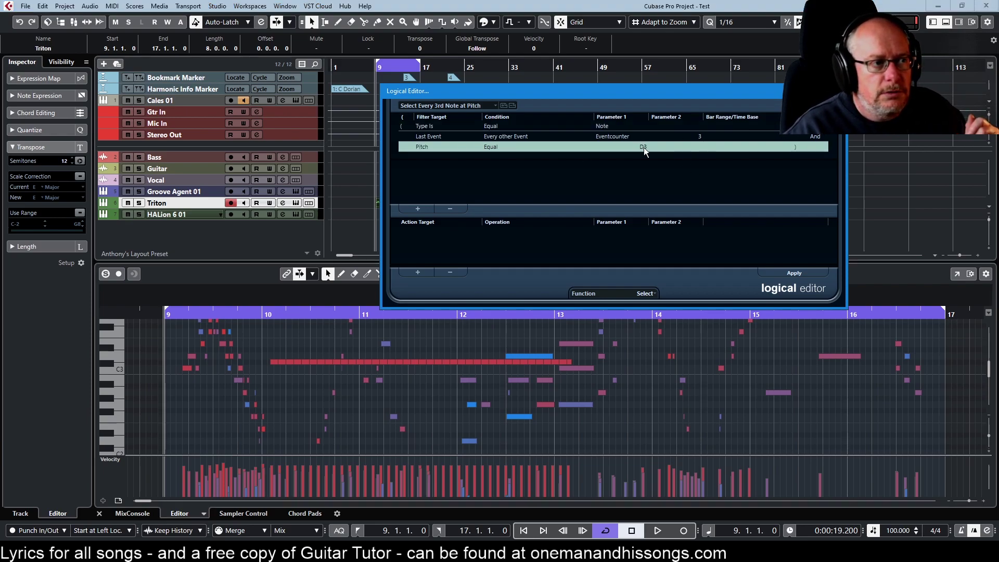
click(644, 148)
text(C#3)
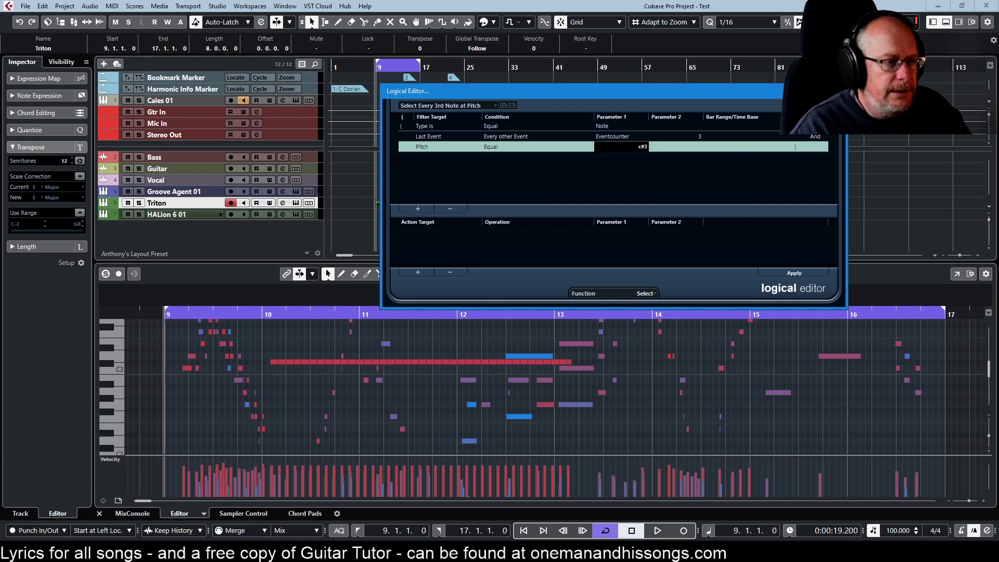
key(Return)
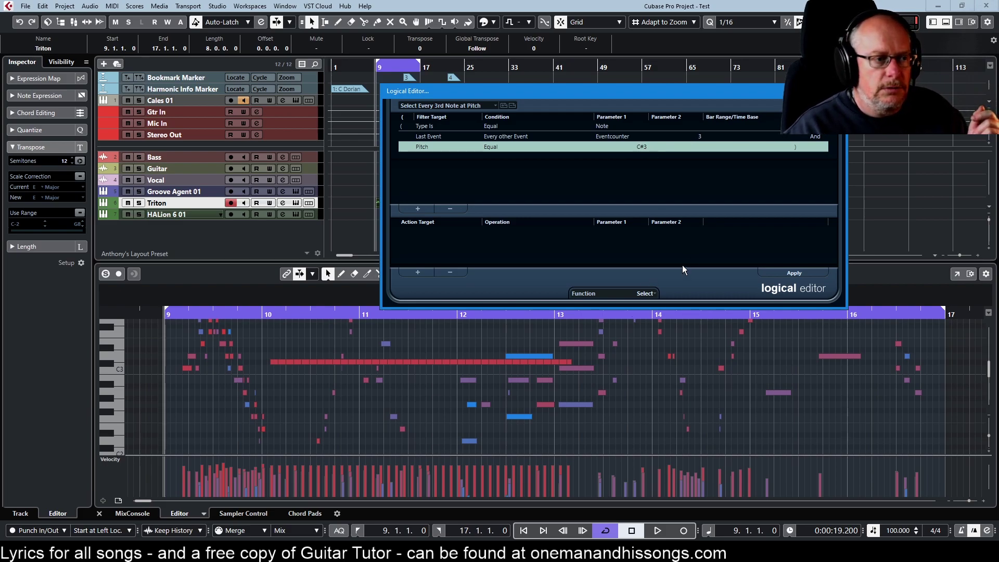
click(793, 272)
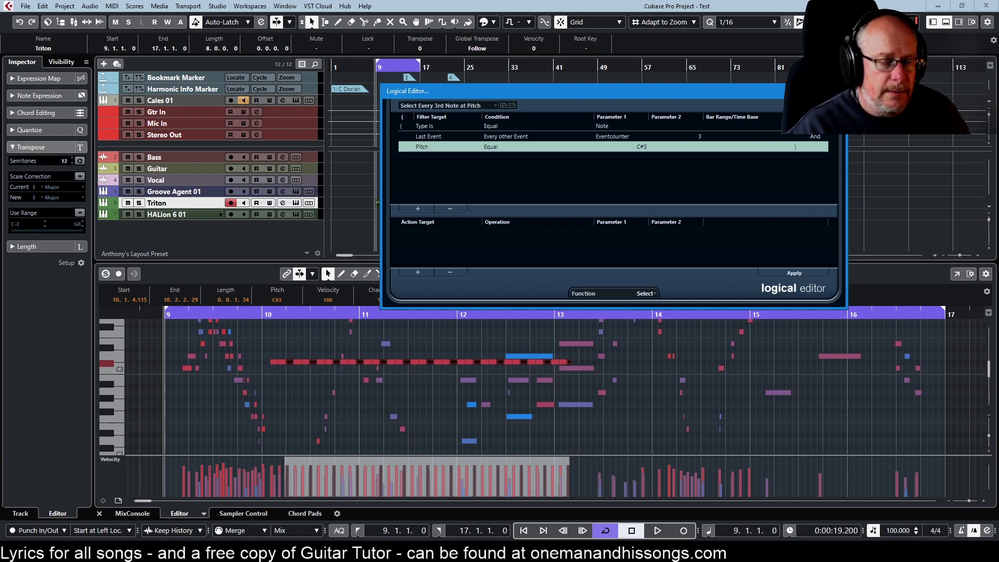
key(Escape)
key(Up)
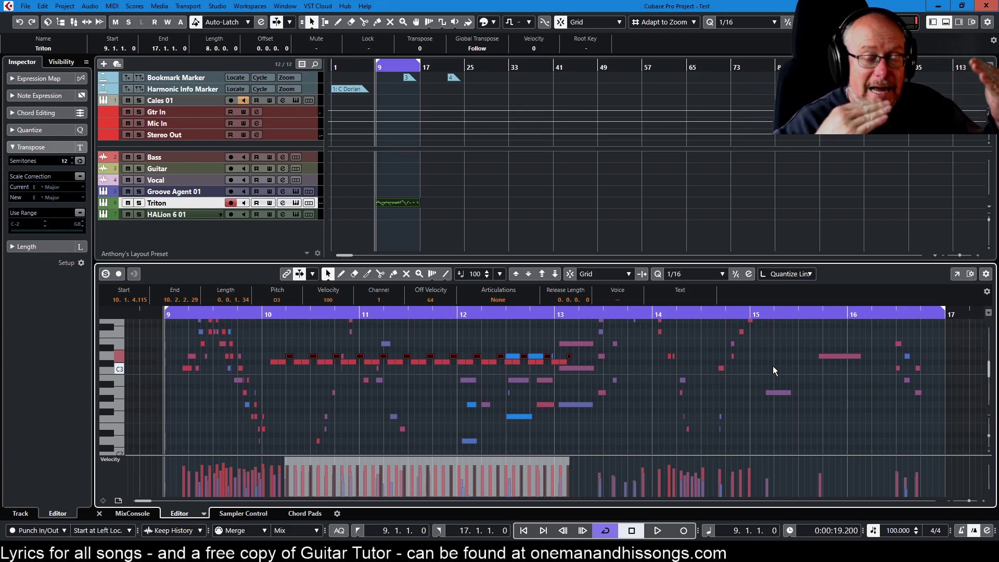
Transpose the selected notes up to D#3 and reopen the Logical Editor with Ctrl+L
key(Up)
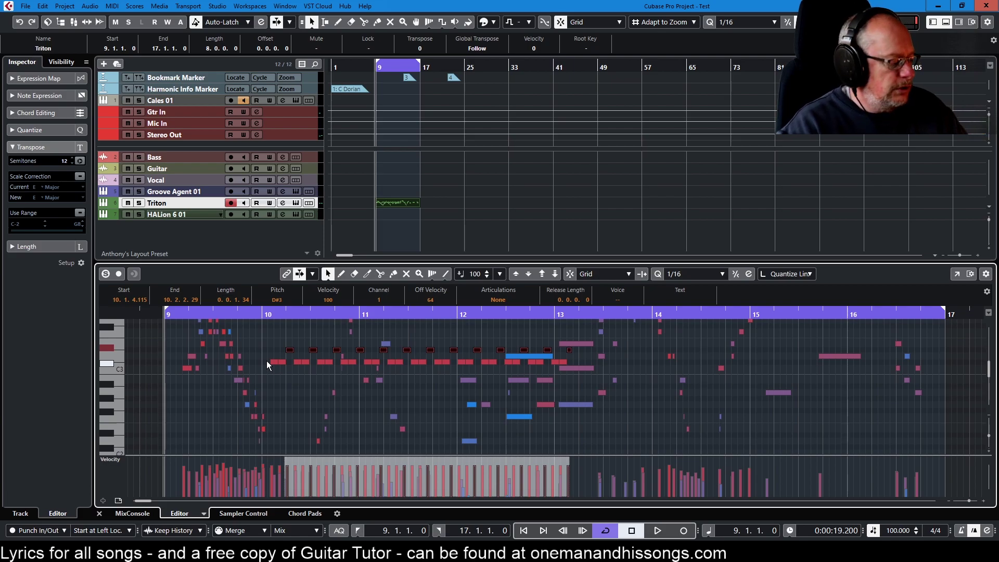
key(ctrl+l)
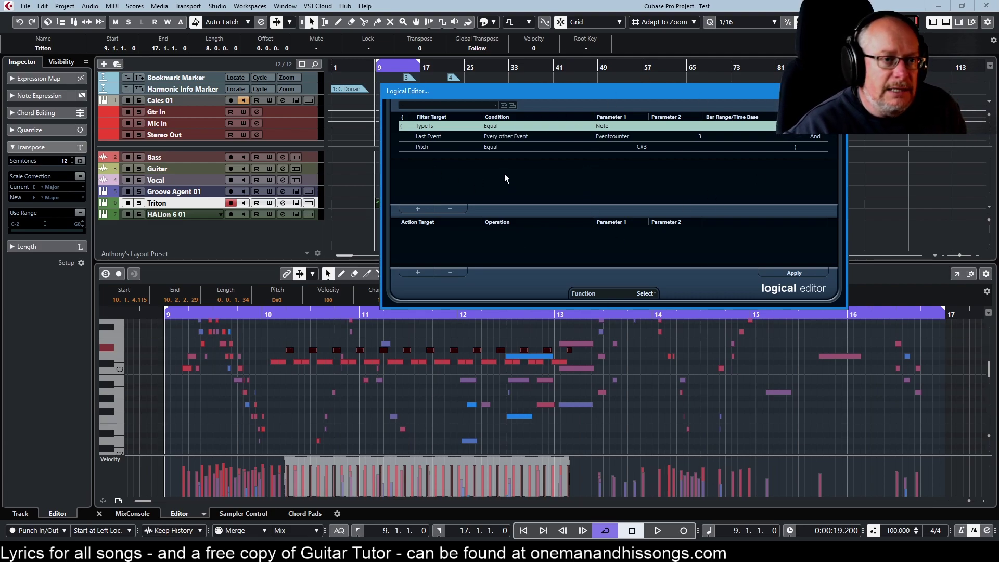
Load the 'Select Note at Pitch' preset (D#-2, velocity ≤ 60, Select), then clear the note selection
click(477, 102)
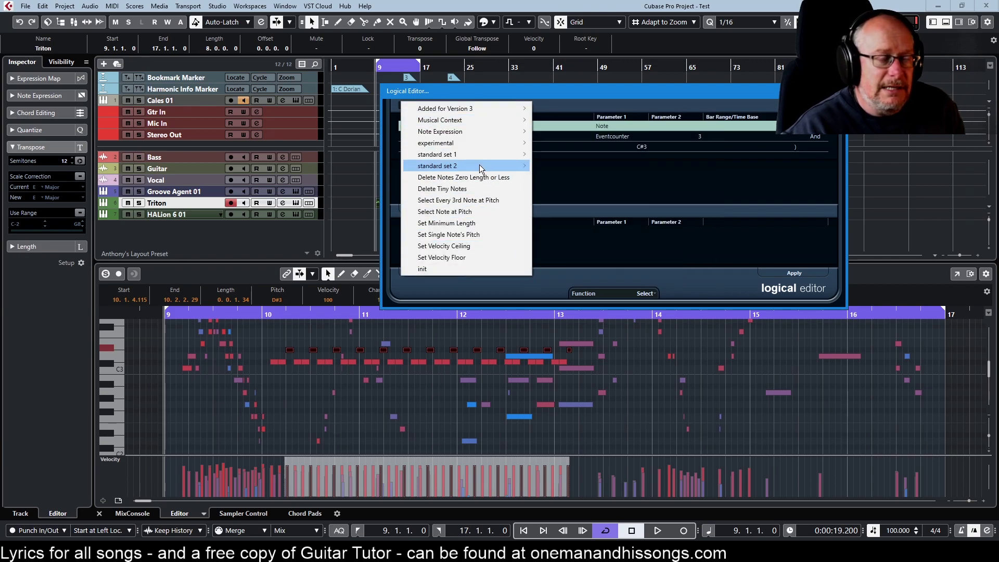
mouse_move(484, 108)
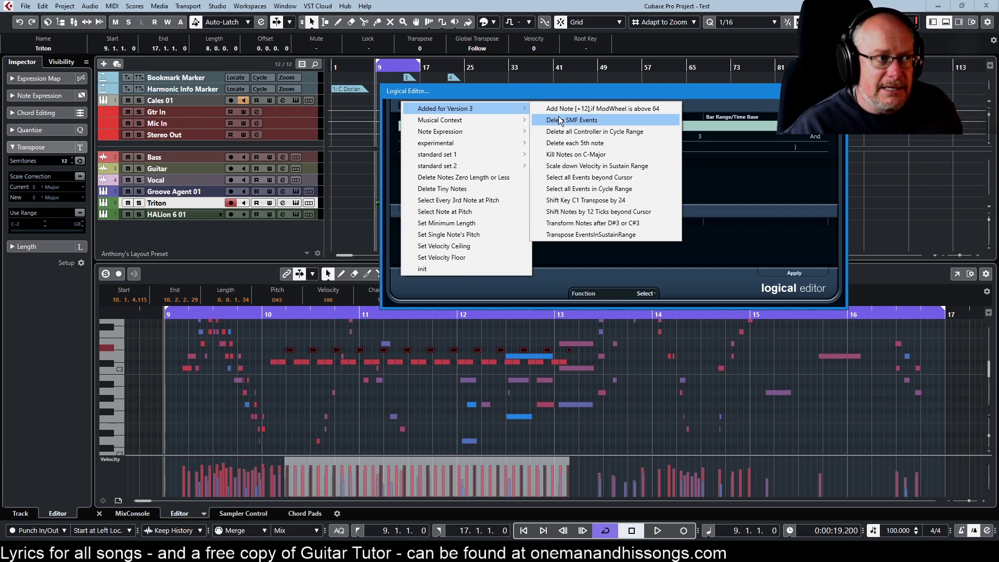
mouse_move(518, 150)
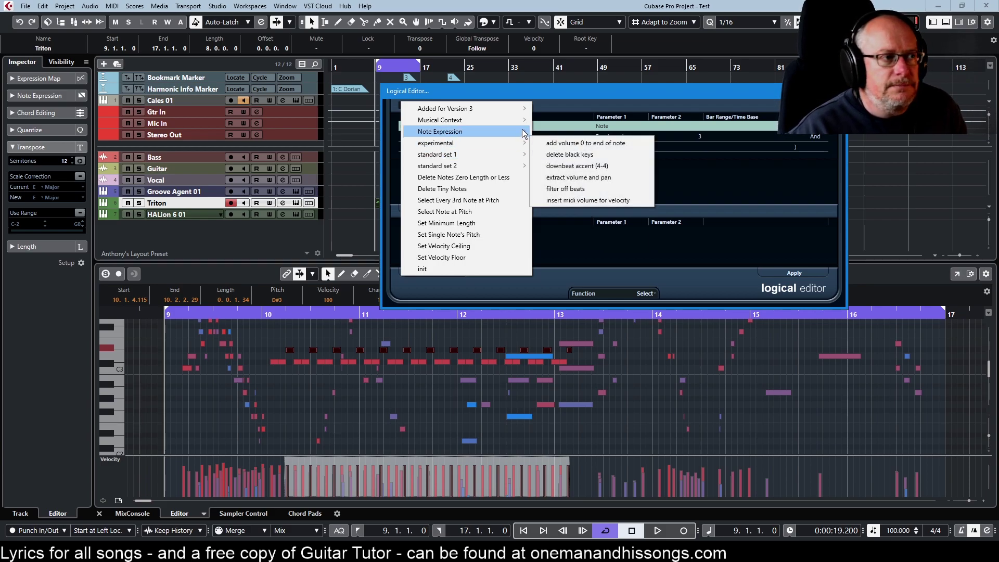
click(452, 211)
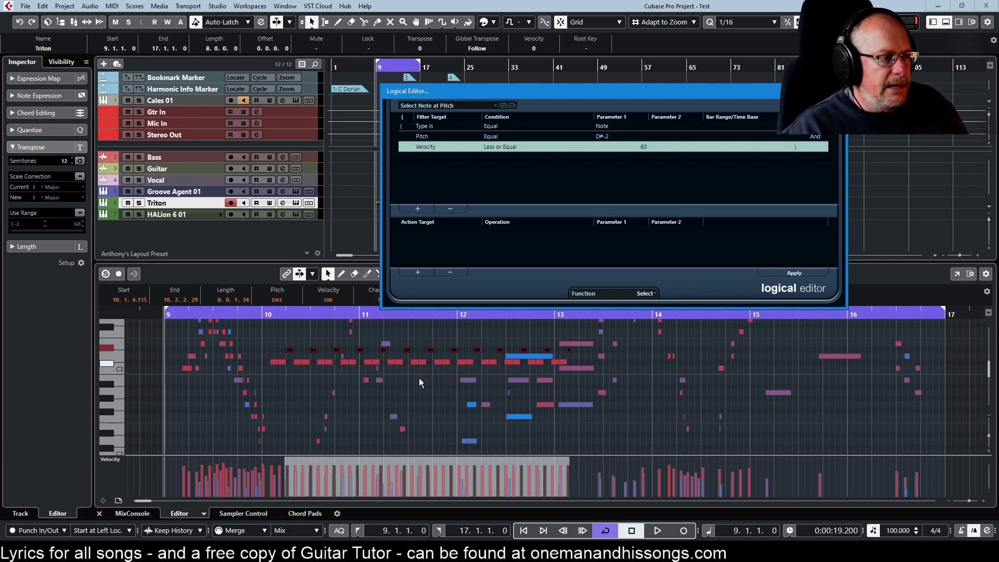
click(450, 380)
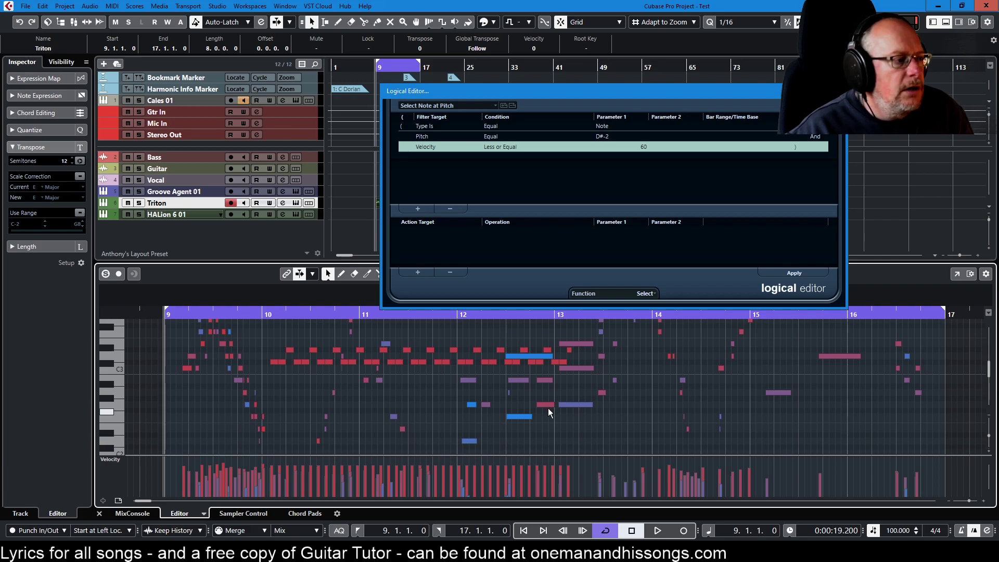
With the Draw tool, add short C3 notes near bar 10 beat 4 and bar 12 beat 4
click(197, 368)
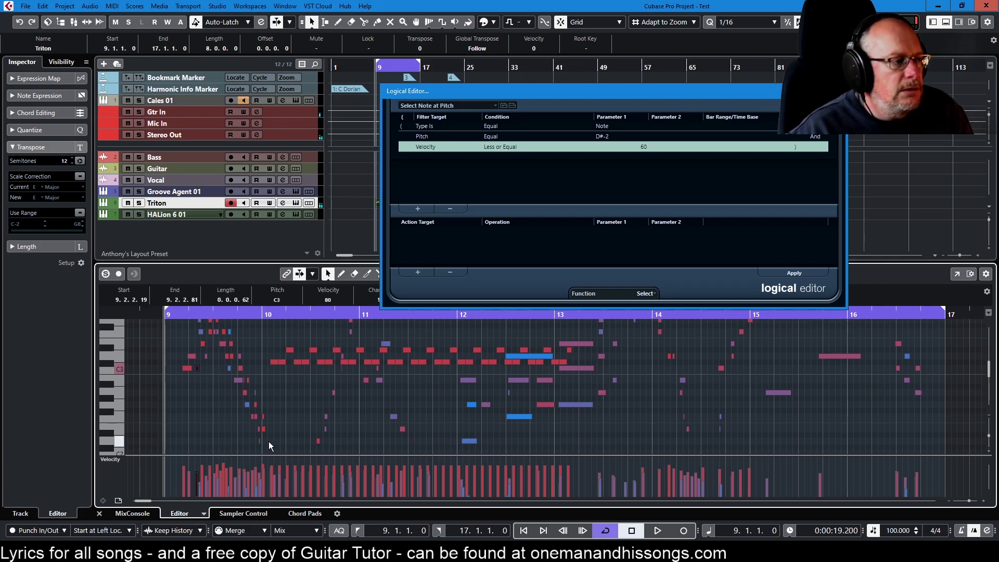
right_click(347, 379)
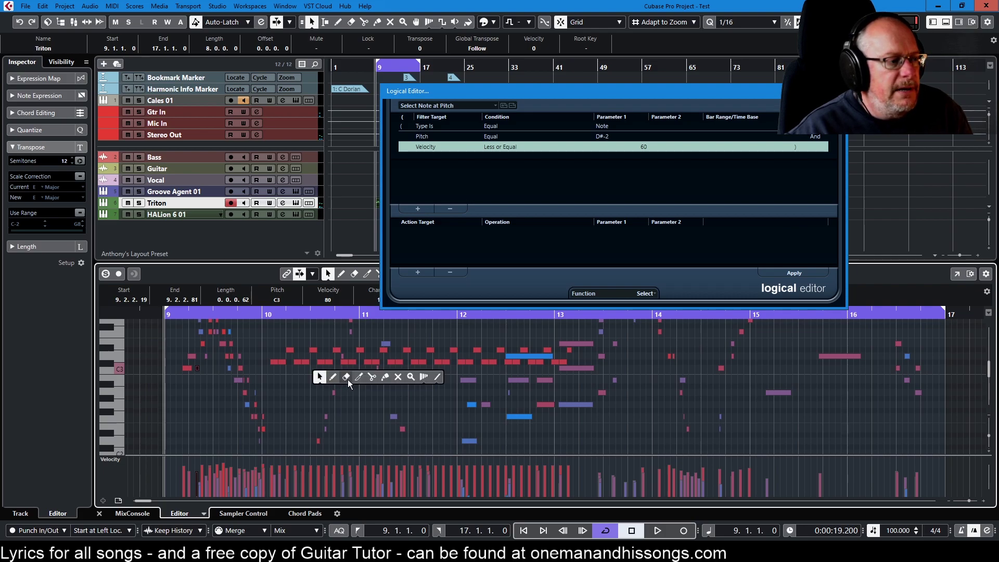
click(336, 373)
click(345, 369)
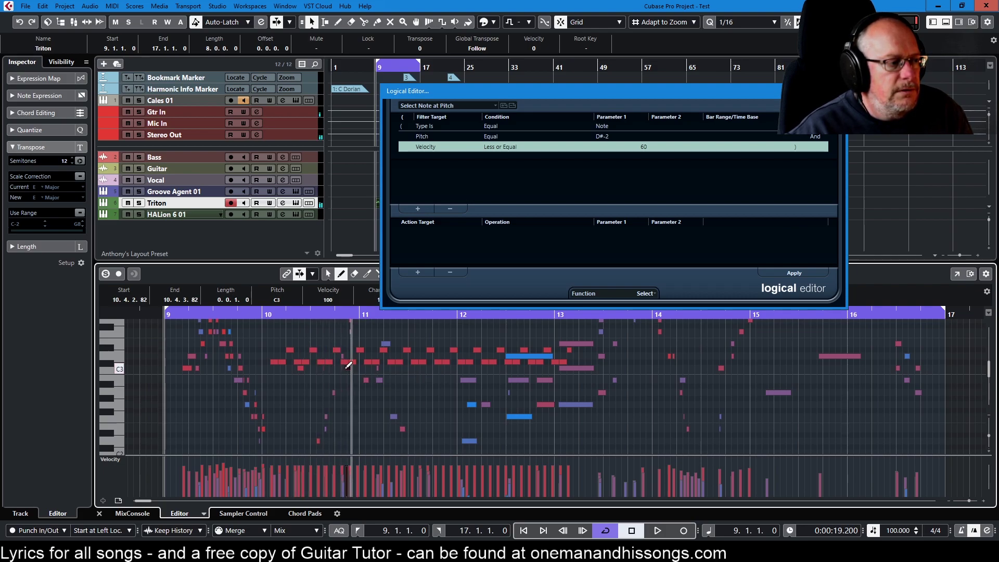
click(547, 369)
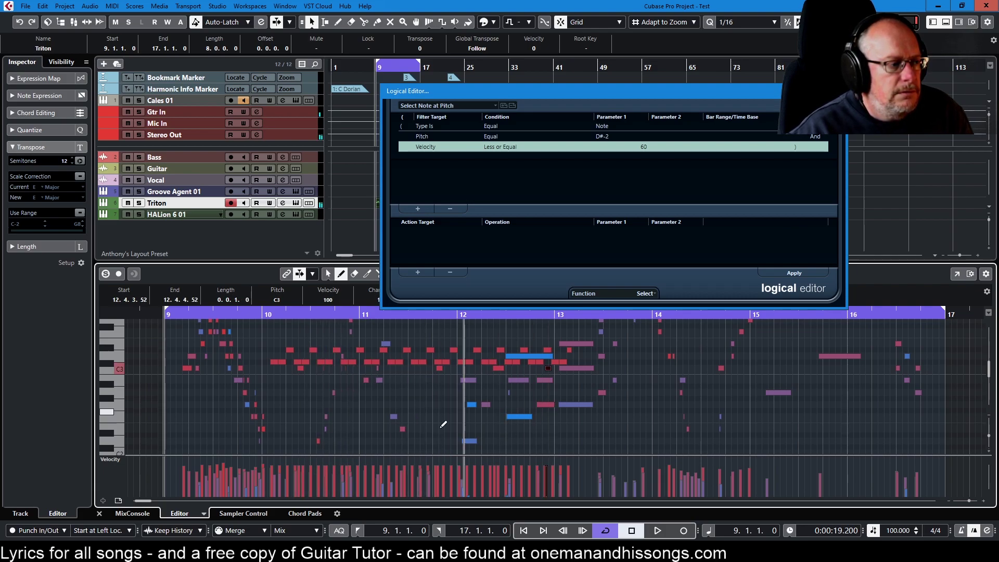
Draw lower velocities between bars 10 and 12, then select the quiet C3 note near bar 12 beat 4
mouse_move(299, 464)
mouse_down()
mouse_move(327, 486)
mouse_move(414, 480)
mouse_move(433, 462)
mouse_move(472, 485)
mouse_move(604, 476)
mouse_up()
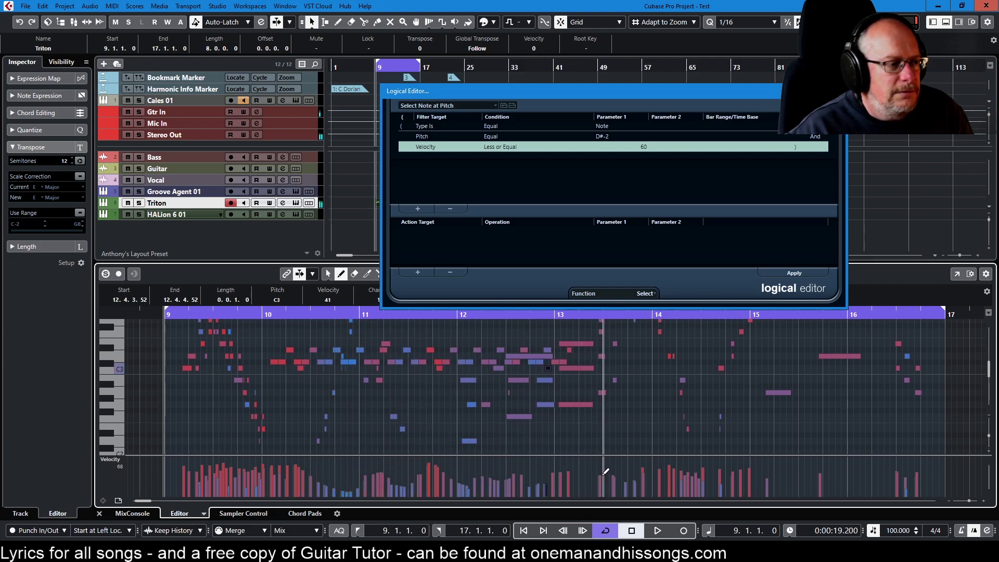
key(1)
click(411, 384)
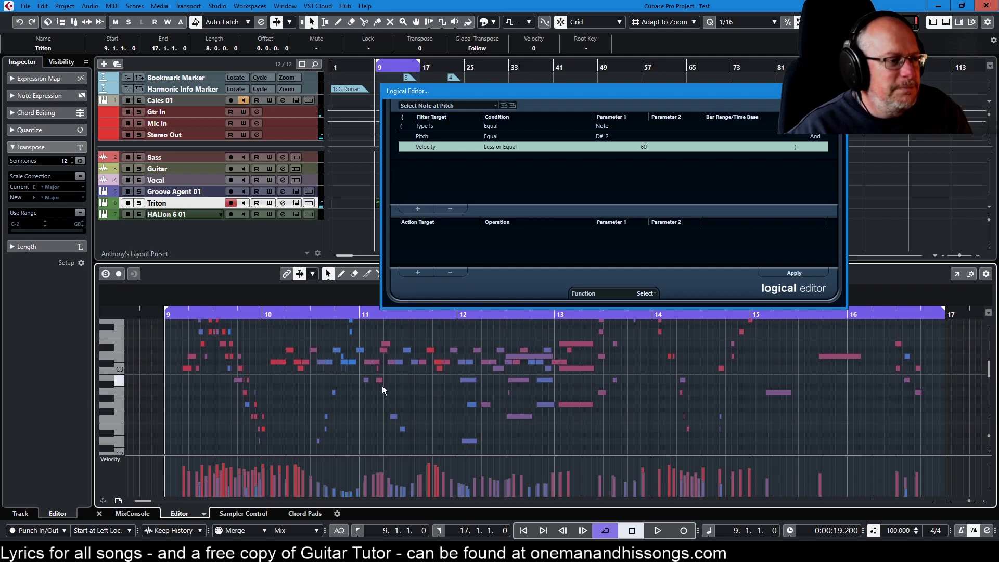
click(548, 368)
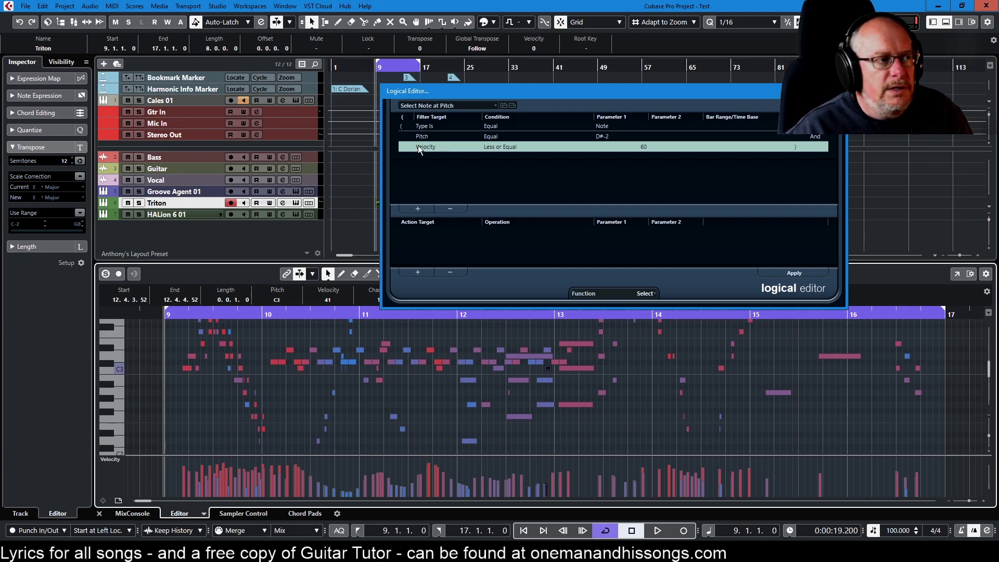
Set the filter to pitch C3 and velocity 40 or below, and apply it to select those notes
click(598, 135)
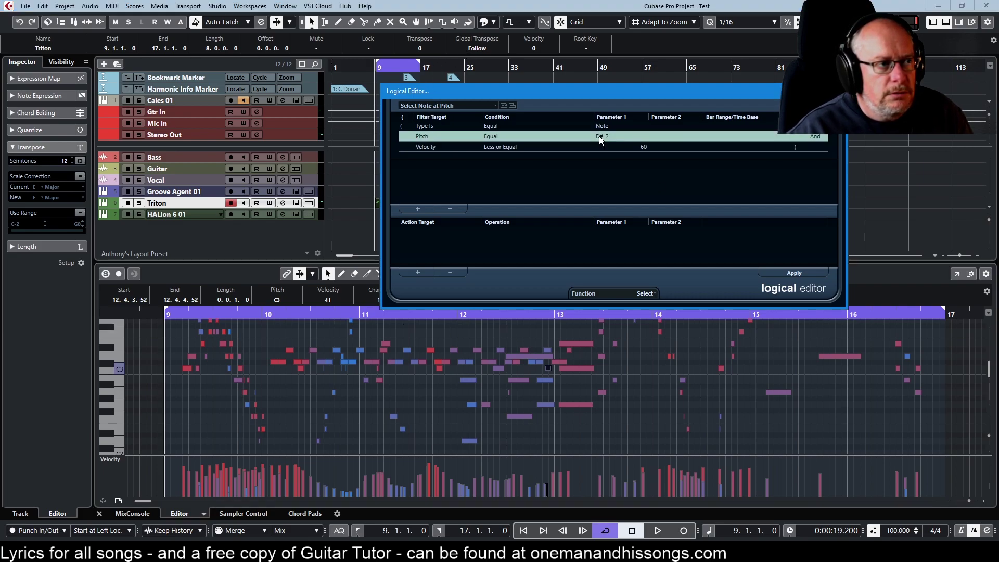
double_click(599, 136)
text(C3)
key(Return)
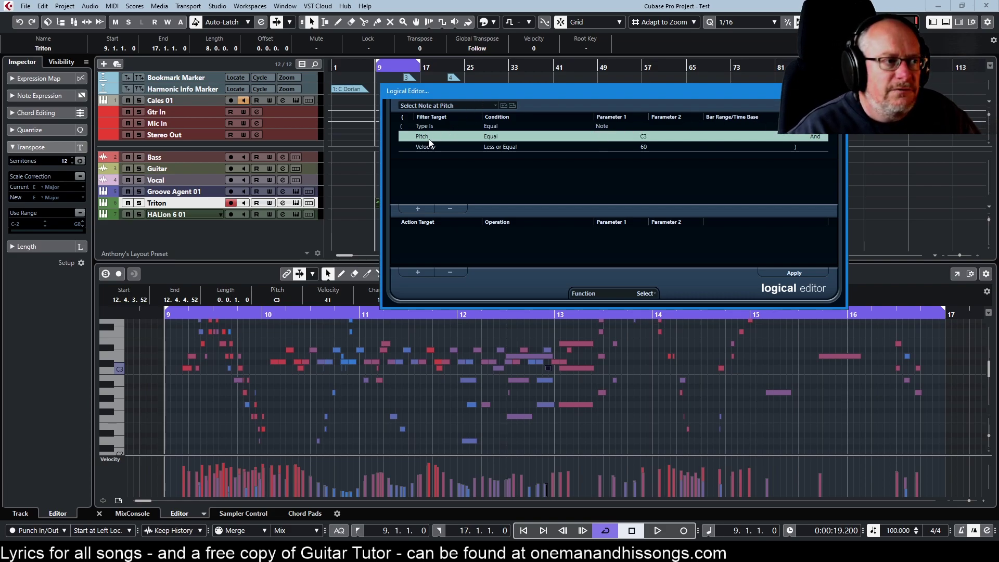
click(644, 148)
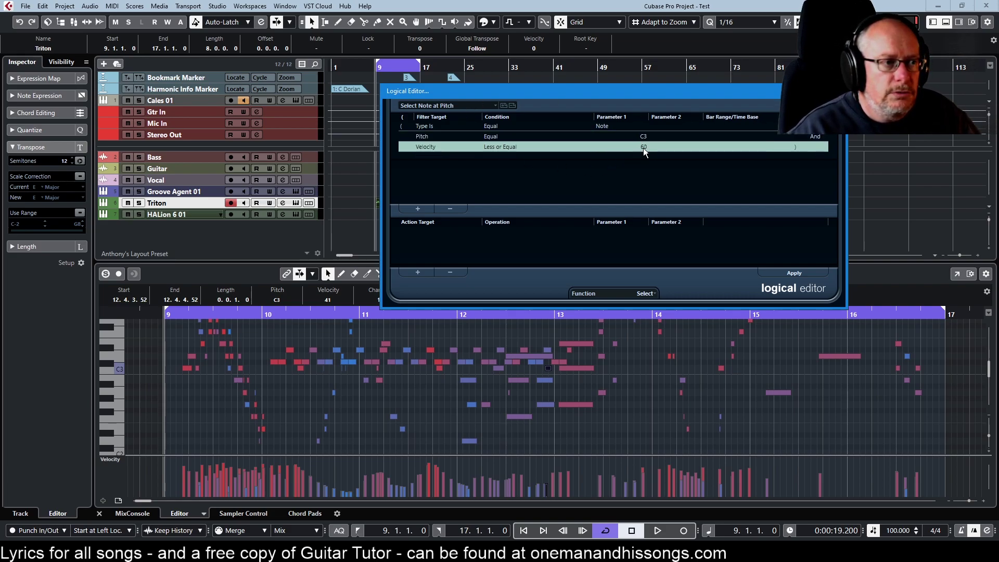
double_click(643, 148)
text(40)
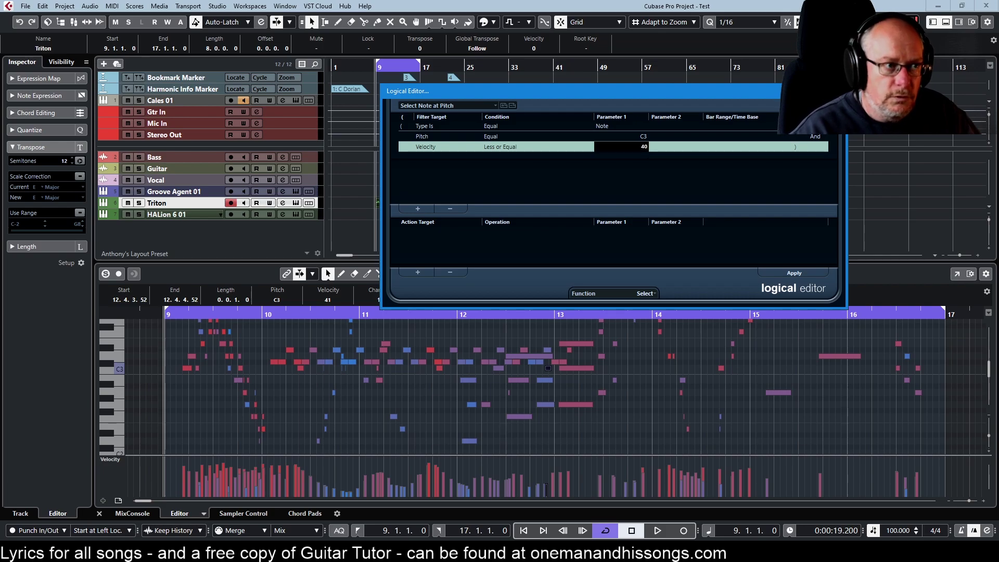
key(Return)
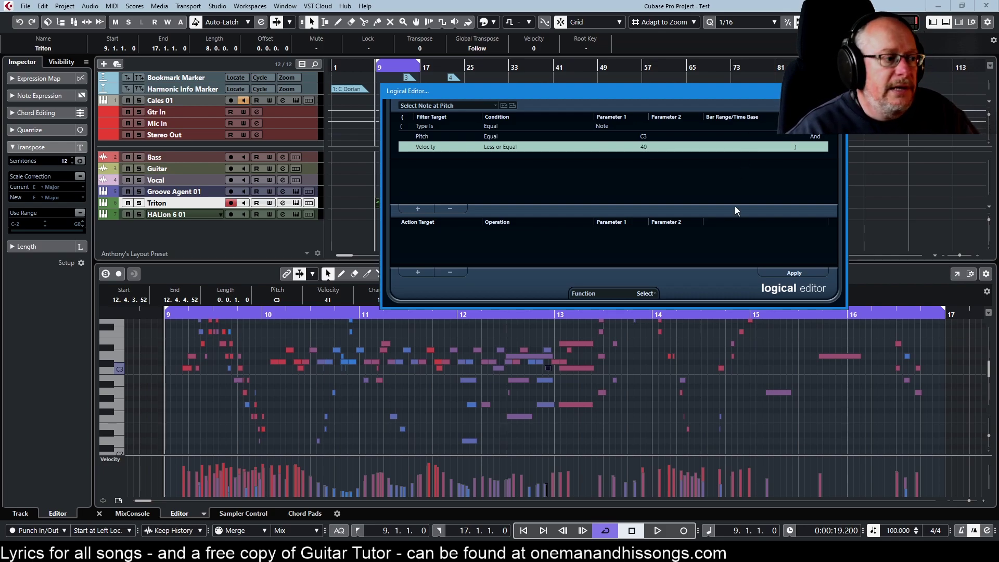
click(793, 273)
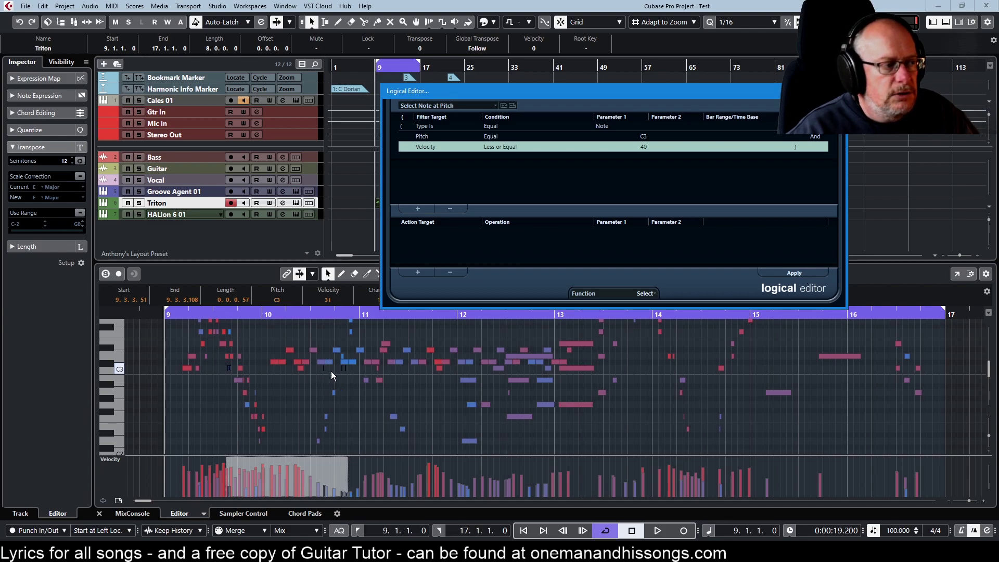
Switch the function to Delete and apply it to remove the soft C3 notes
click(650, 294)
click(627, 306)
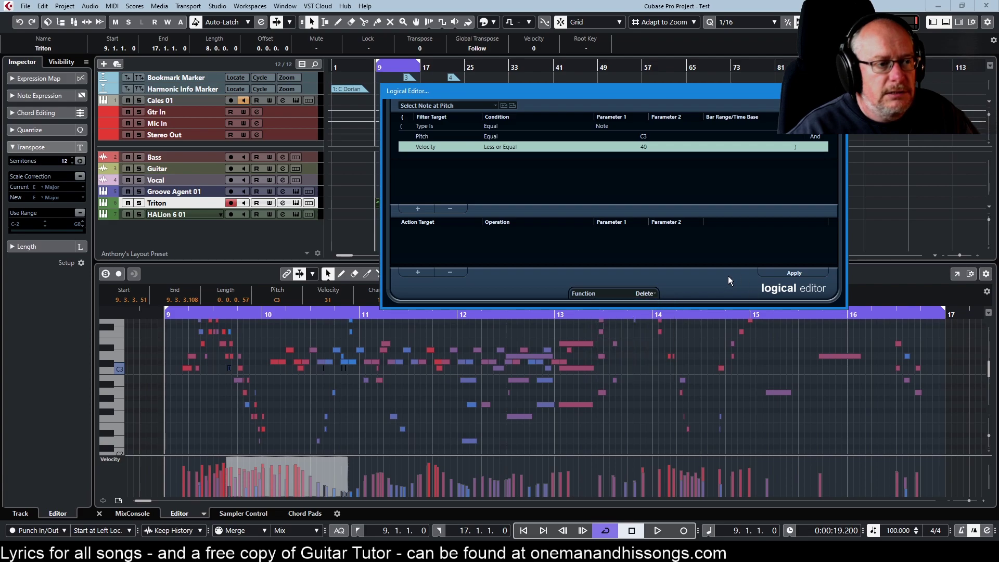
click(799, 274)
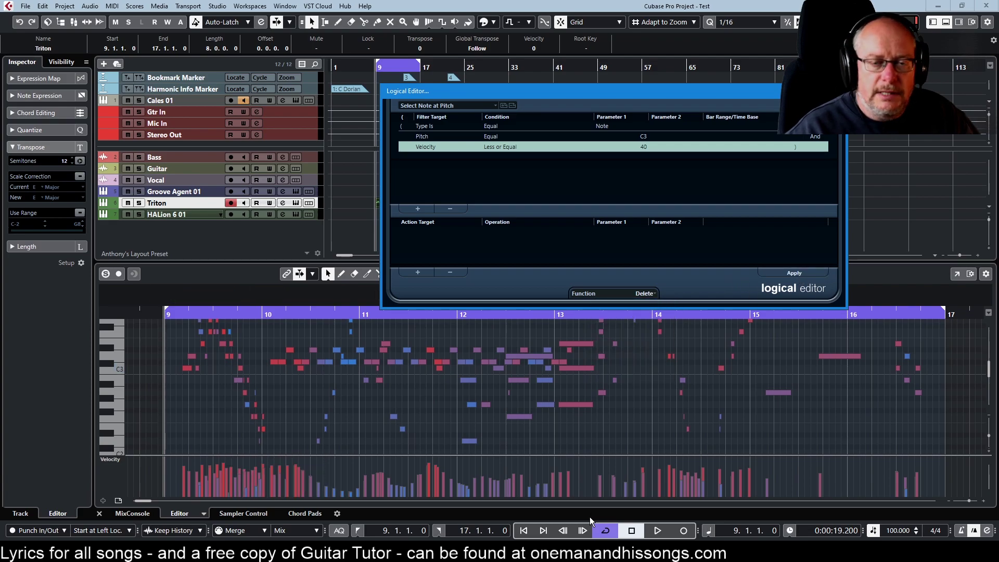
click(337, 349)
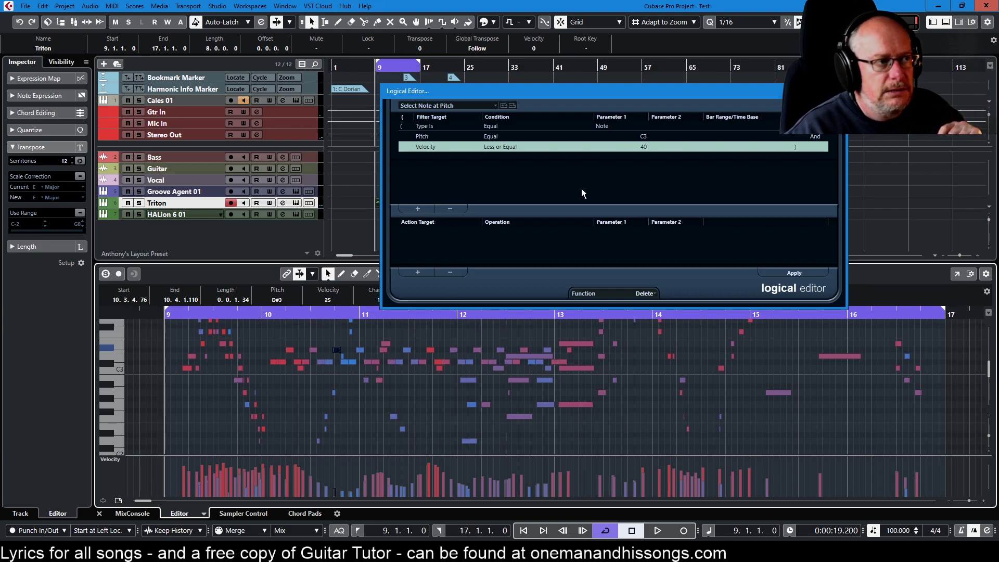
click(644, 295)
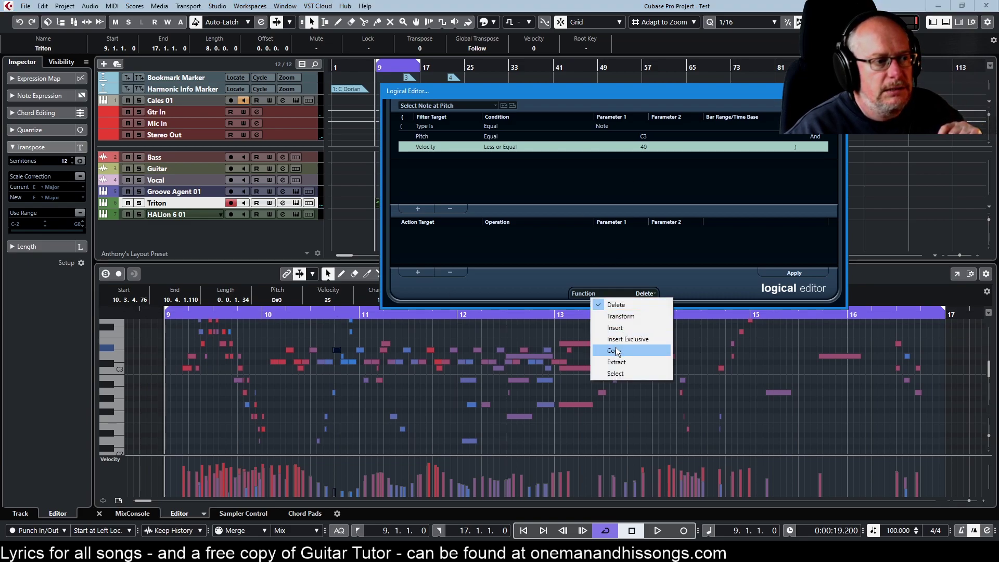
Select the quiet D#3 notes with the Select function and transpose them up to F3
click(615, 373)
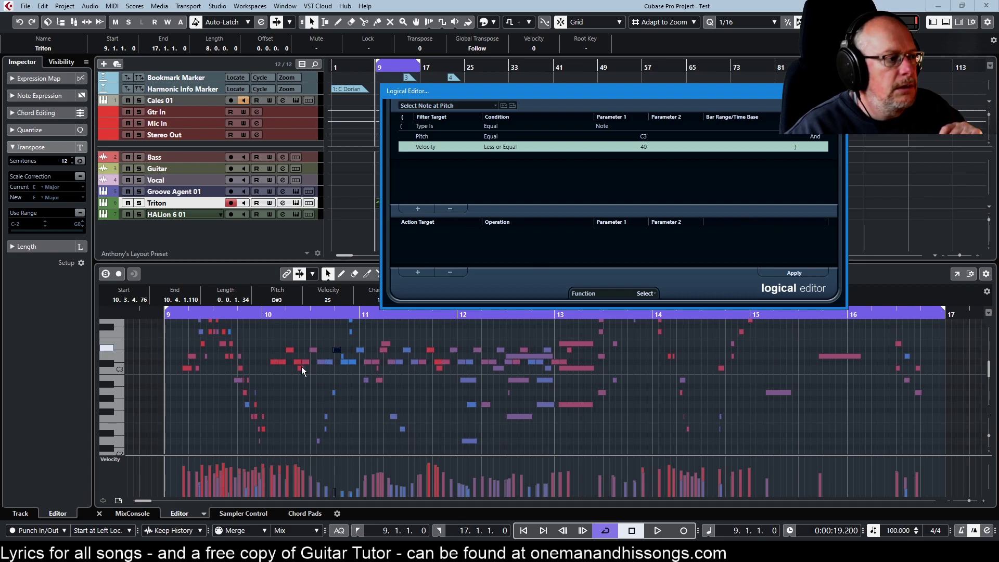
click(643, 134)
click(640, 136)
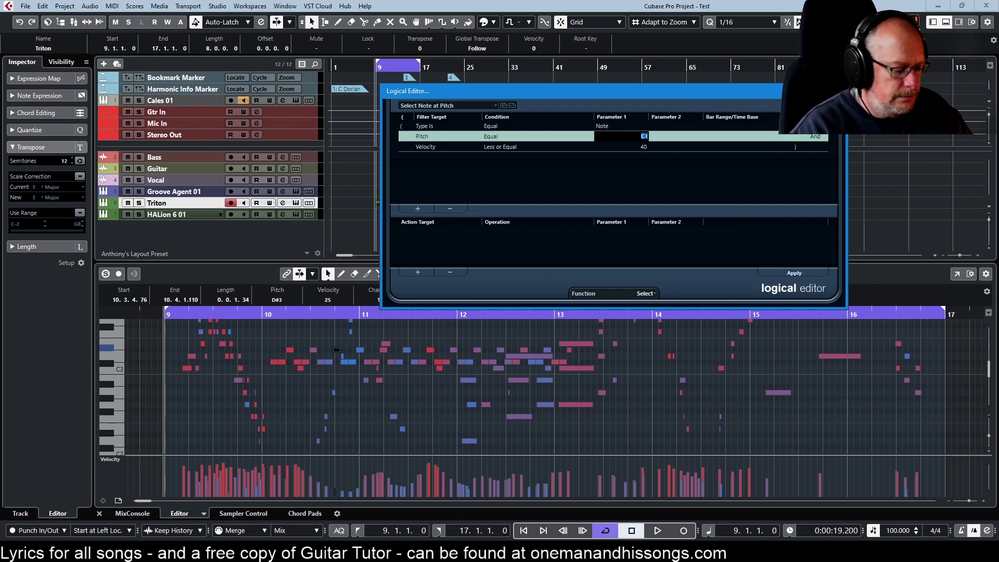
text(D#3)
key(Return)
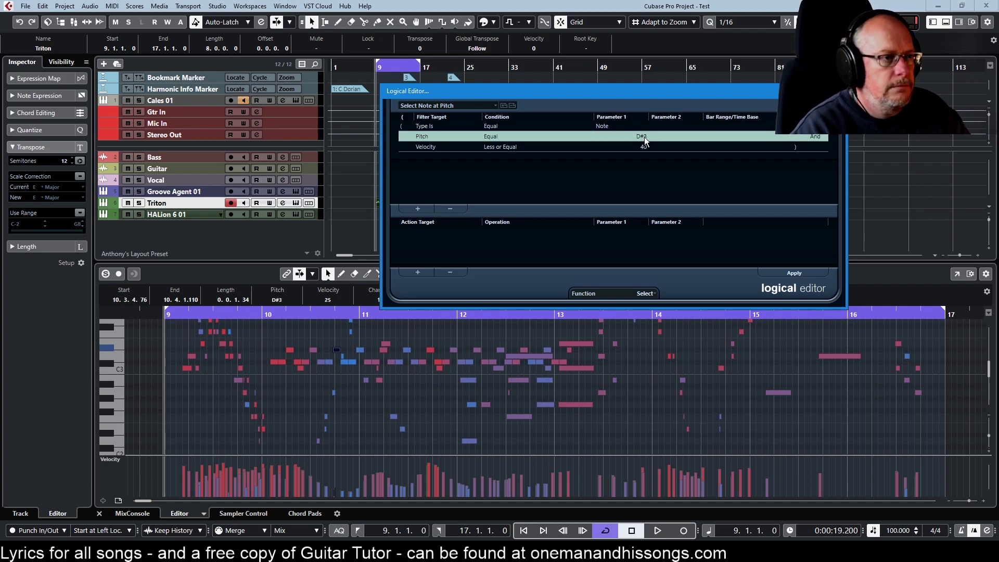
click(800, 271)
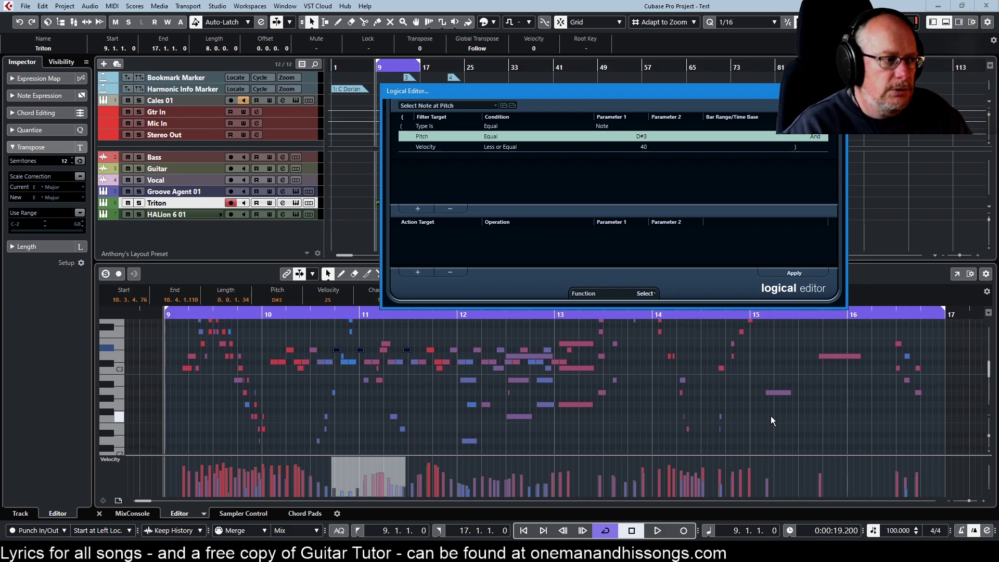
key(Up)
key(Up)
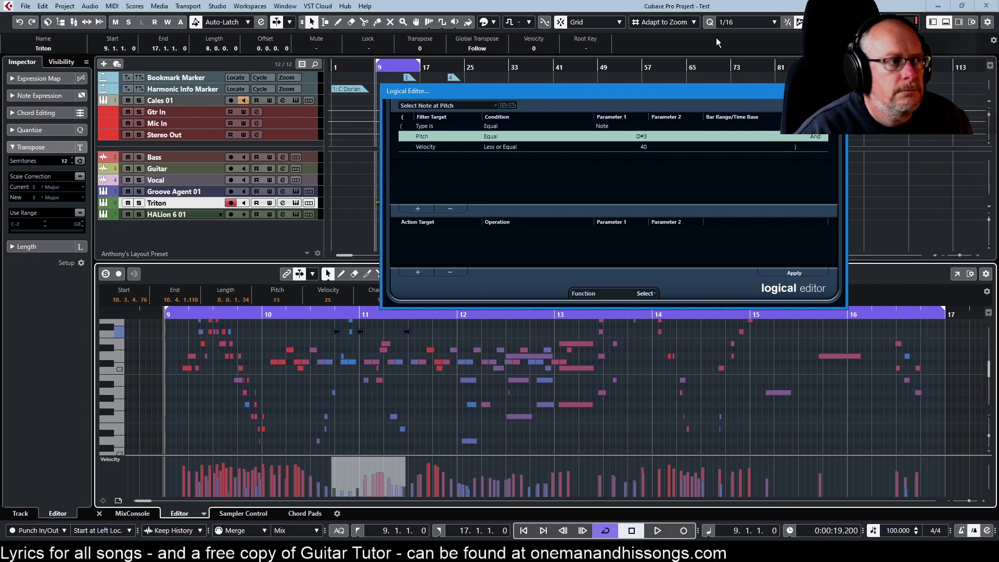
Apply the Set Minimum Length preset to all notes, lengthening any shorter than 0.0.1.0
click(451, 106)
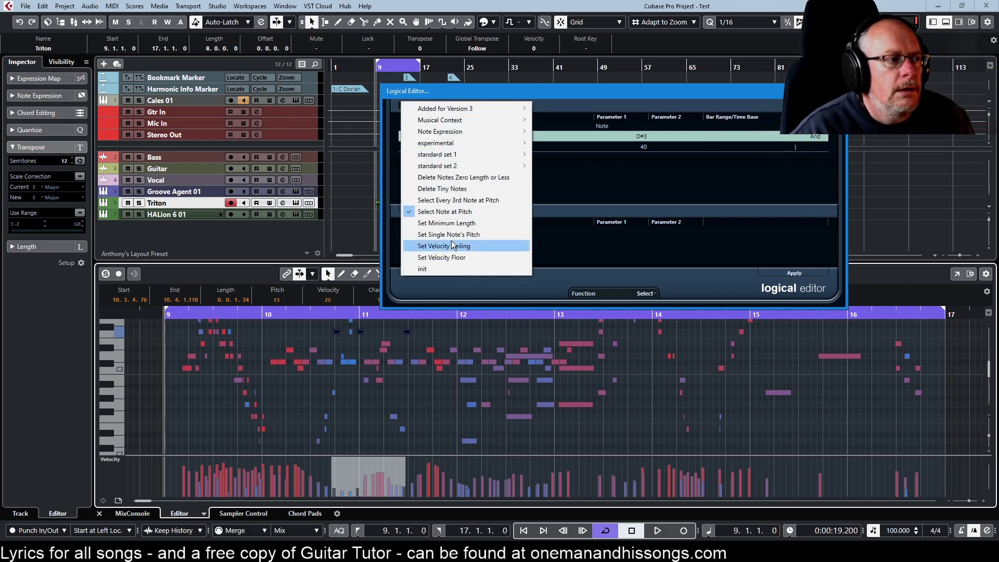
click(454, 223)
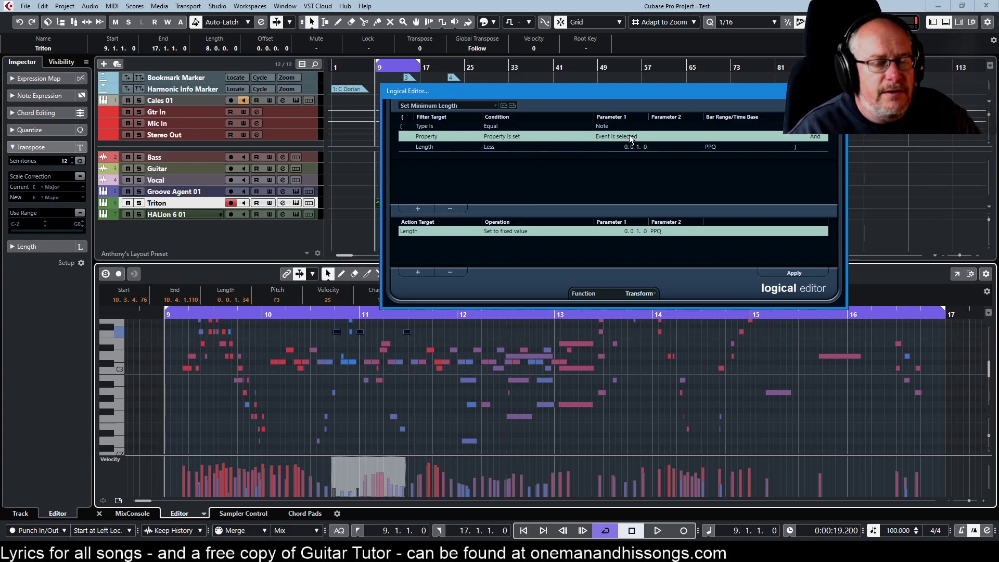
click(439, 394)
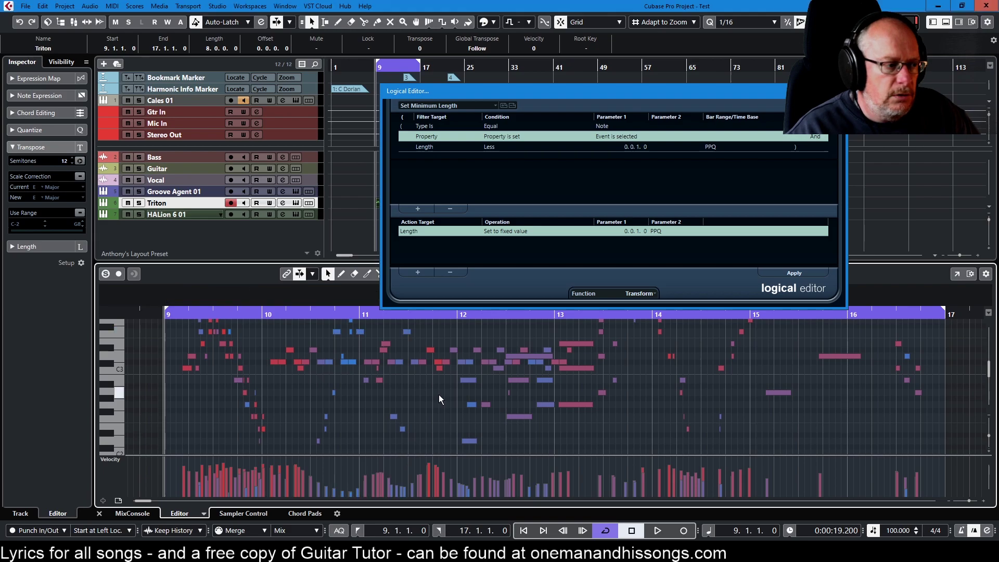
key(ctrl+a)
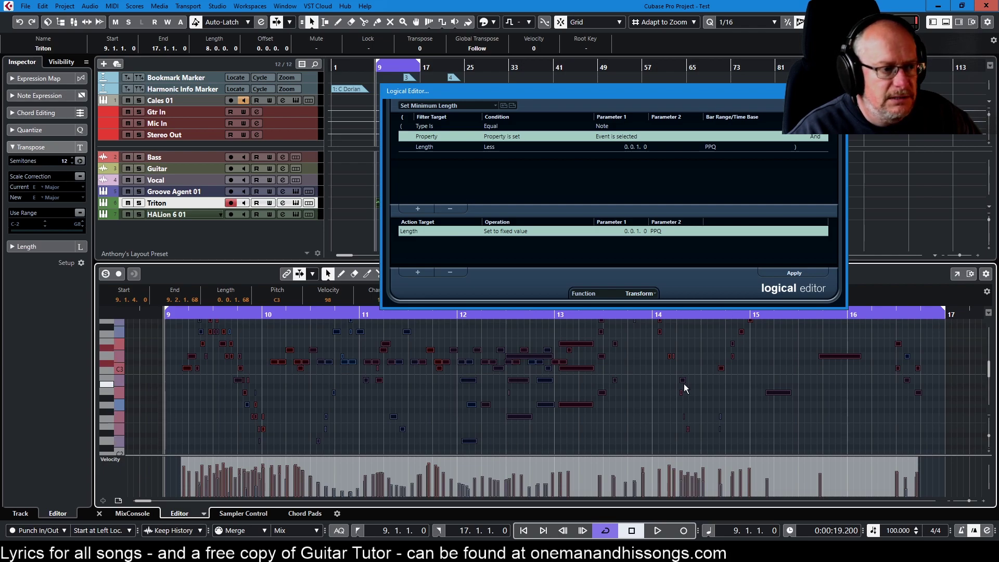
click(793, 273)
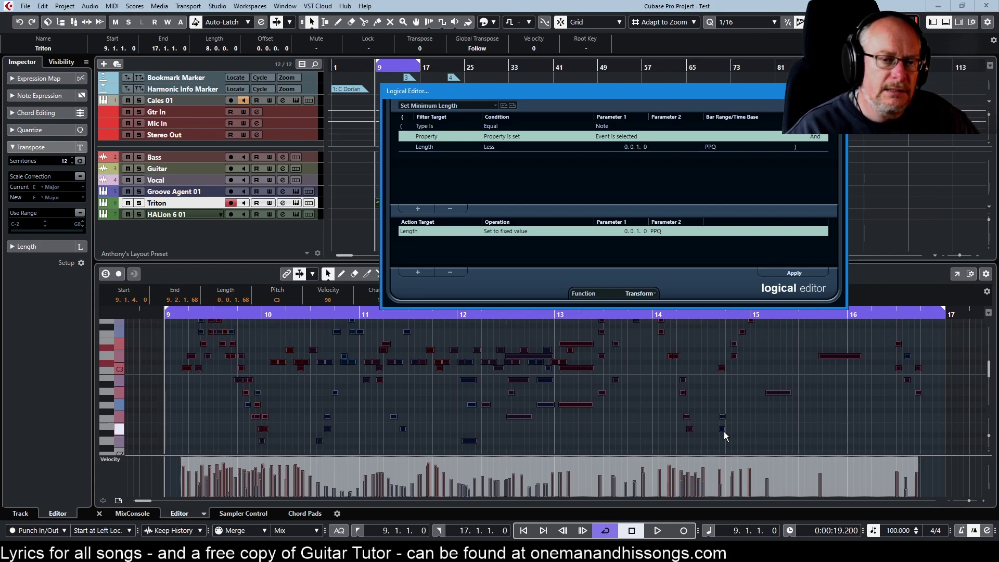
Deselect all notes and load the Set Single Note's Pitch preset
click(638, 392)
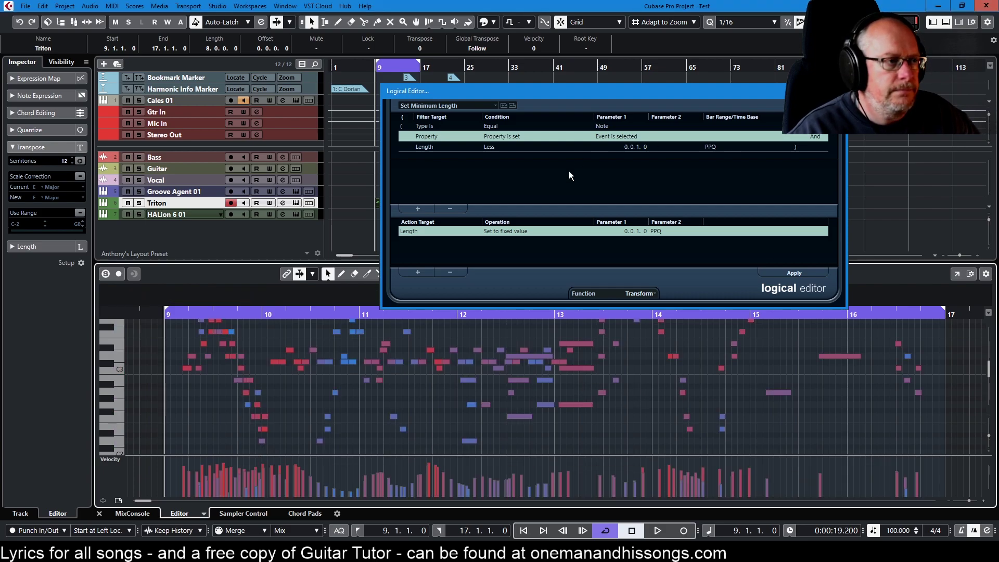
click(446, 105)
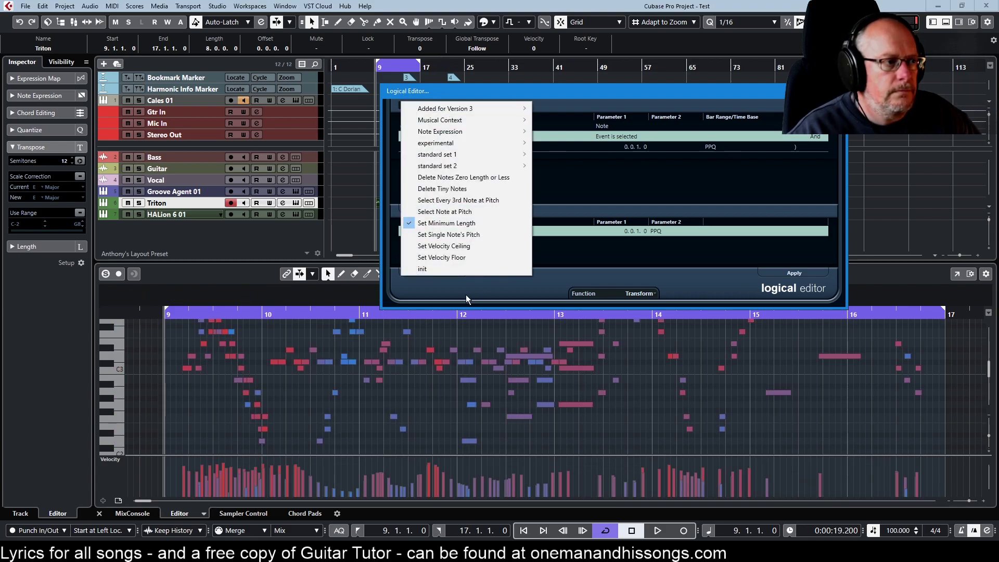
click(448, 234)
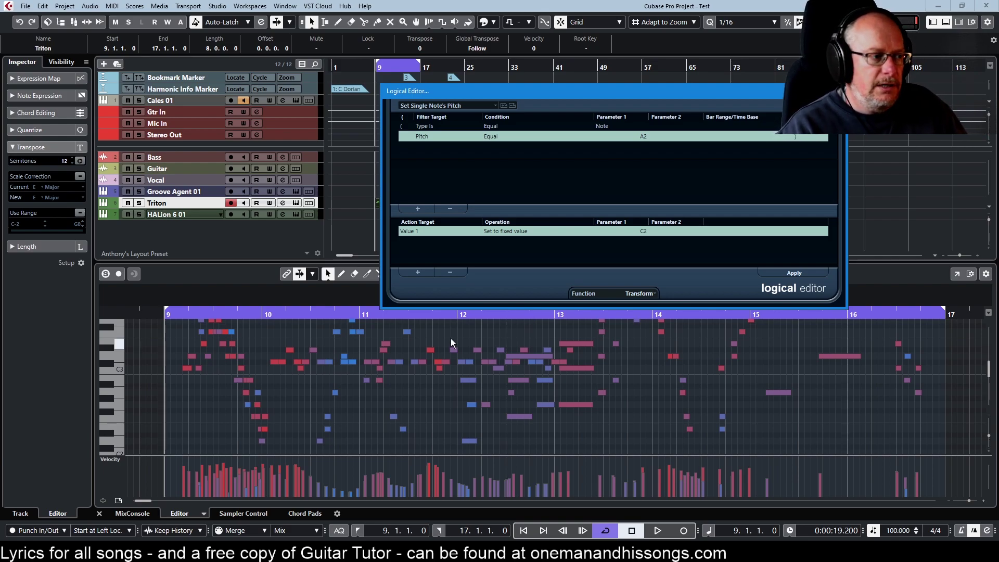
Select every C#3 note in the run and transpose them down to D#2
click(421, 361)
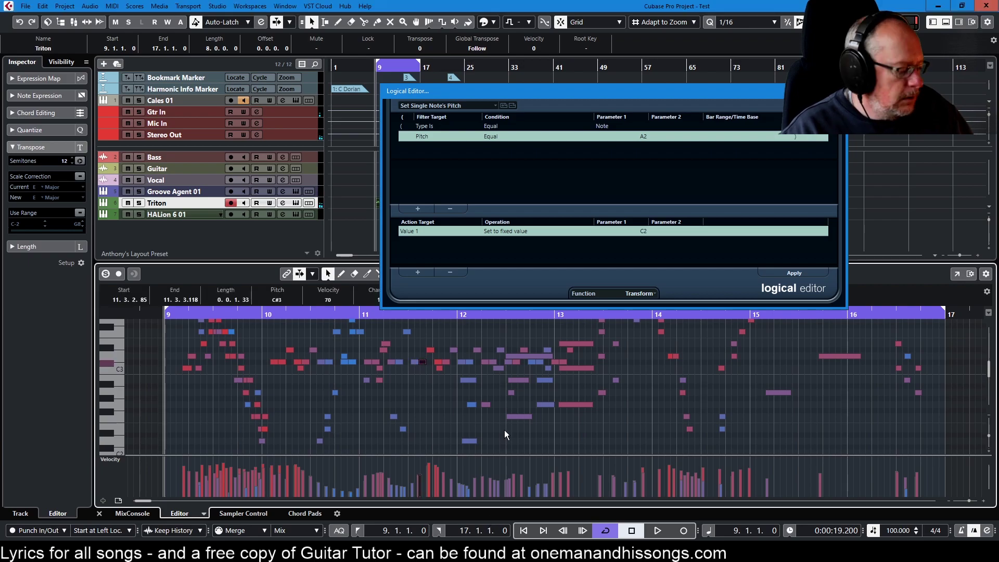
key(ctrl+shift+p)
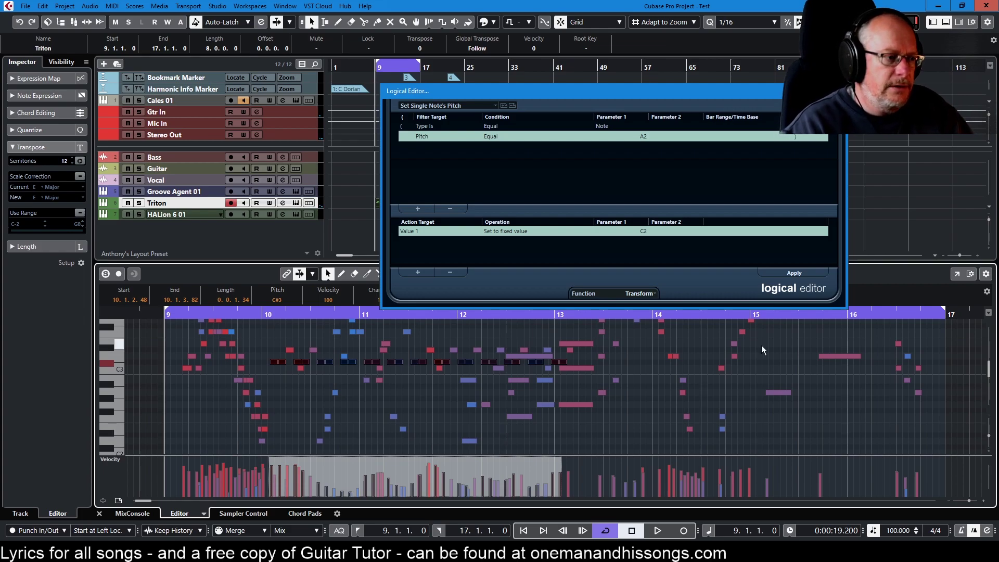
key(Down)
key(Down)
key(Down)
key(Down)
key(Down)
key(Down)
key(Down)
key(Down)
key(Down)
key(Down)
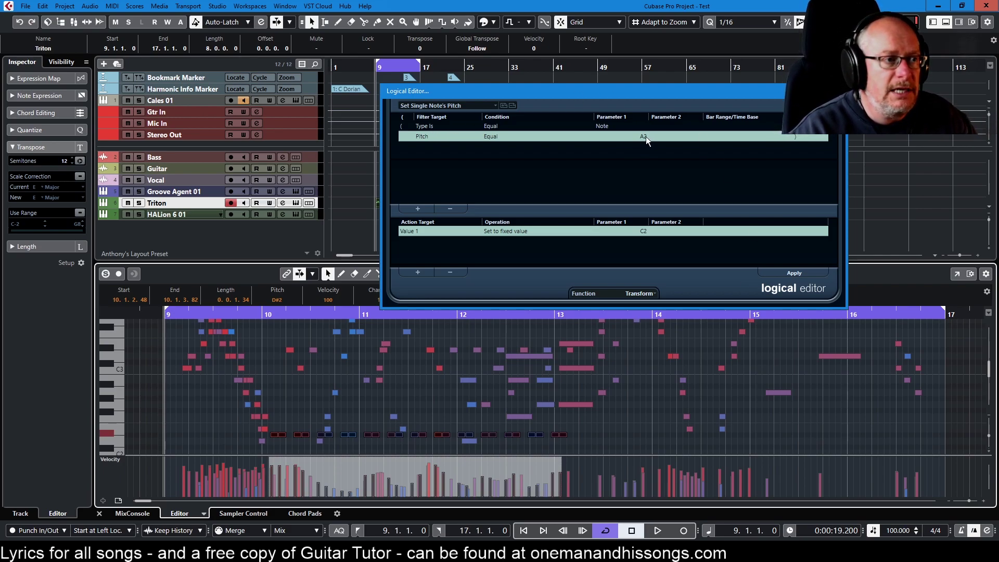
Set the preset to turn D#2 notes into A#2 with the Transform function, and apply it
scroll(646, 137, down, 12)
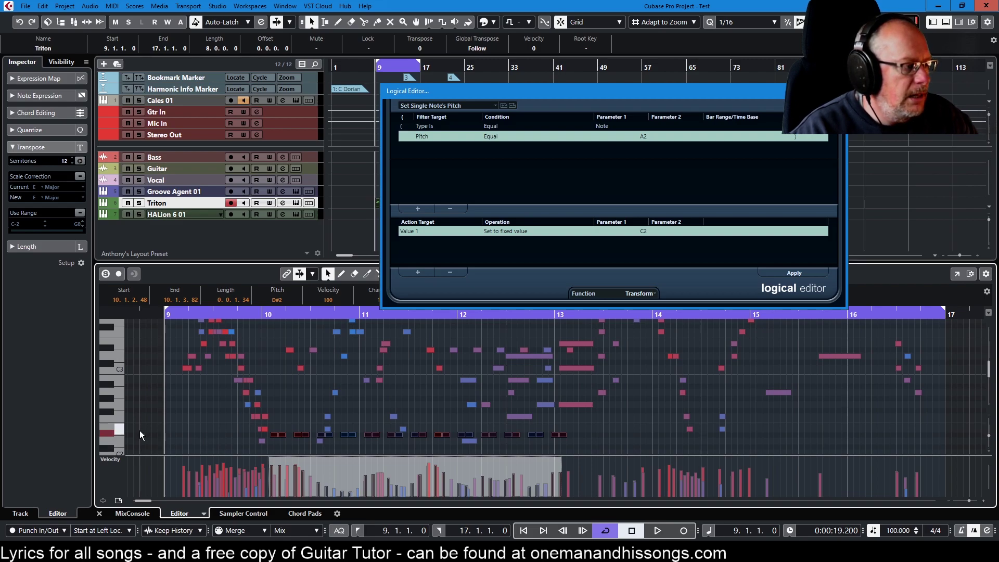
double_click(646, 136)
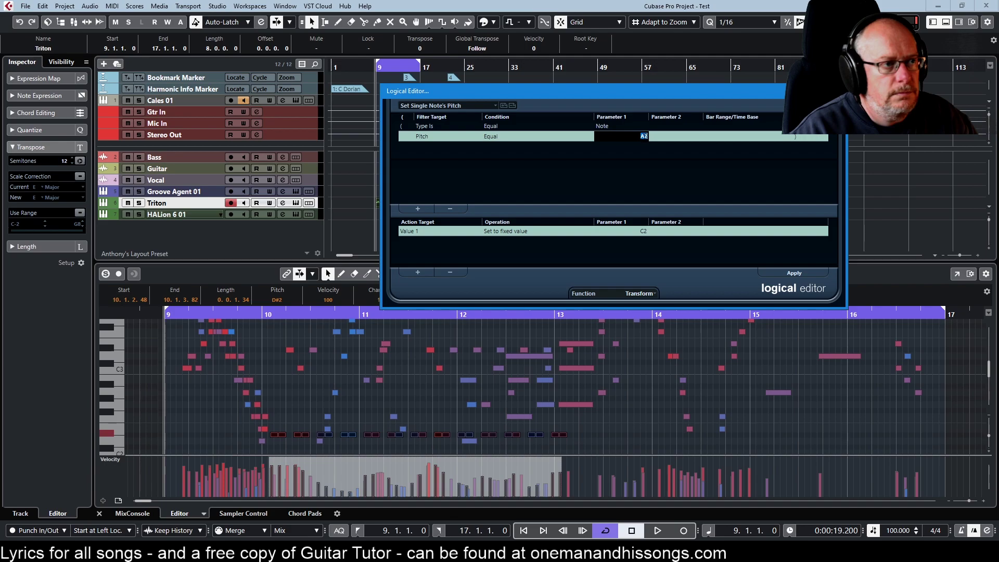
text(D#2)
key(Return)
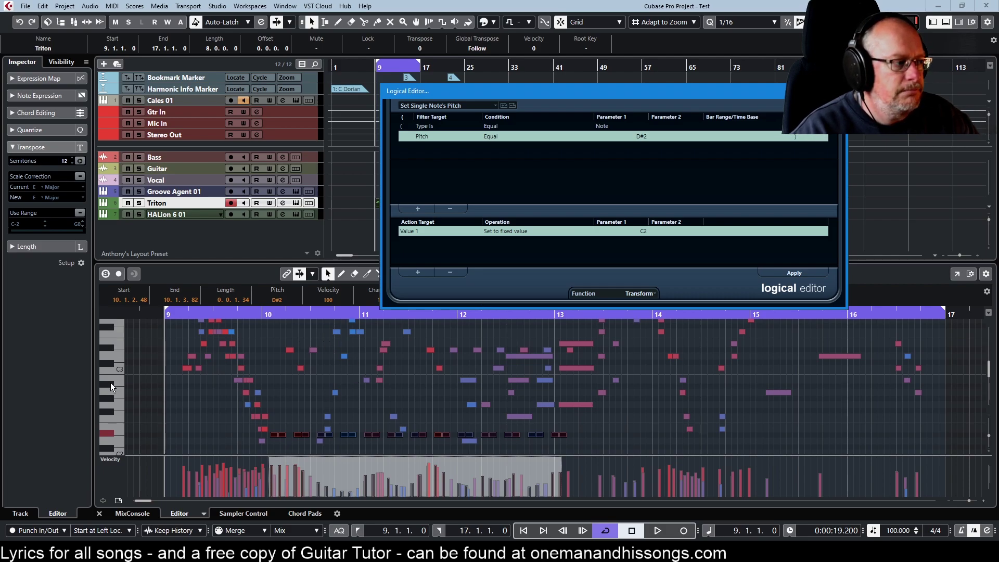
click(631, 231)
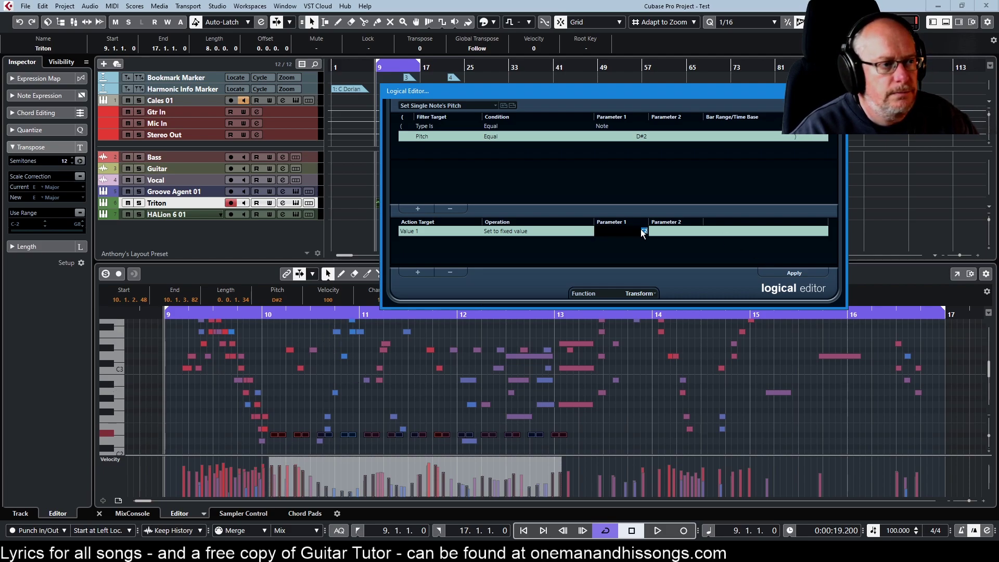
text(a#)
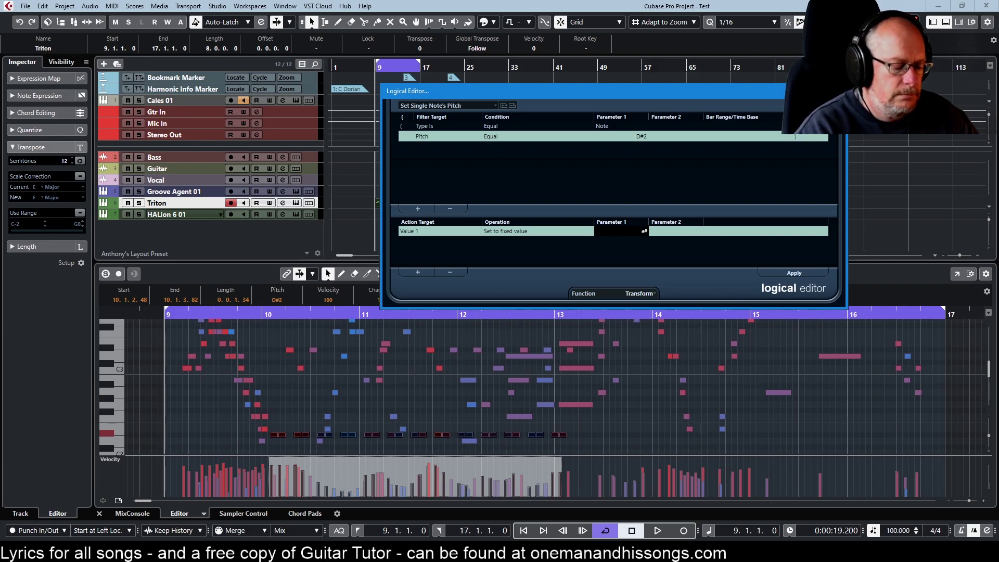
text(2)
key(Return)
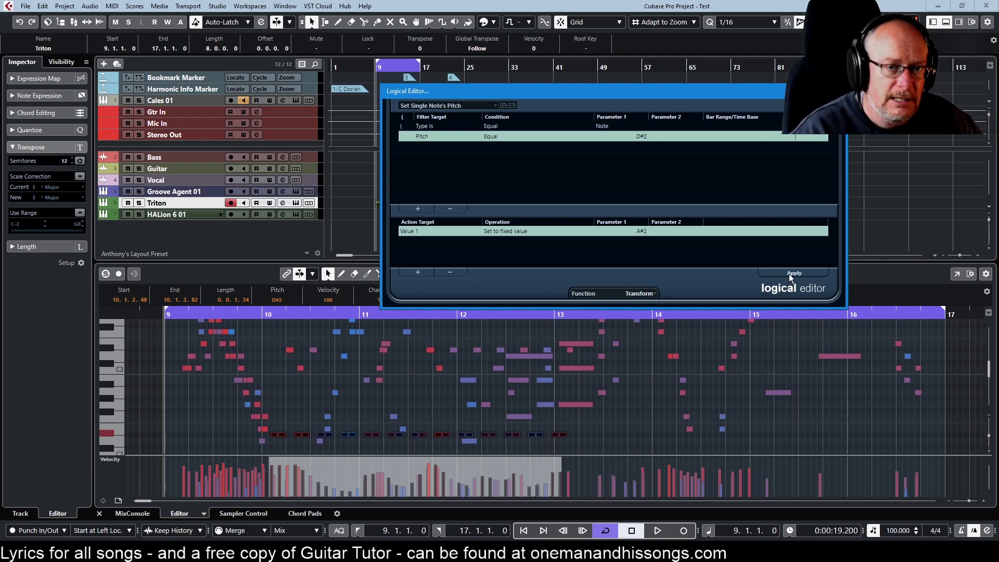
click(637, 294)
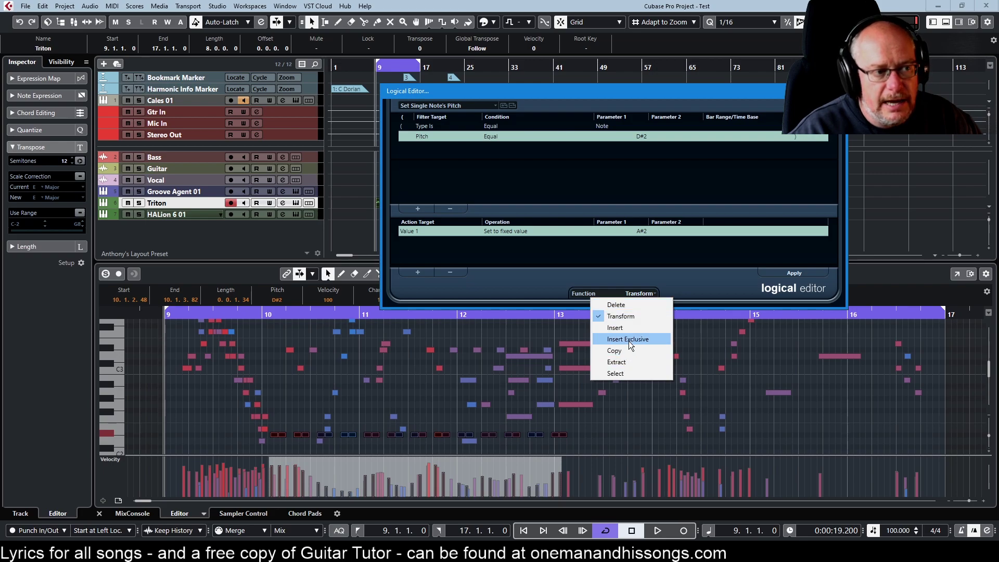
click(616, 318)
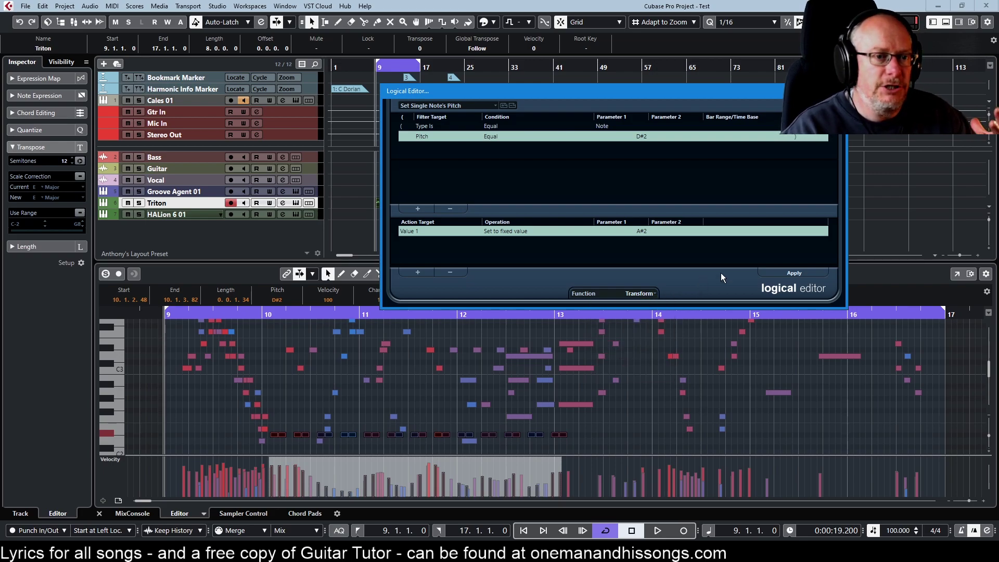
click(792, 274)
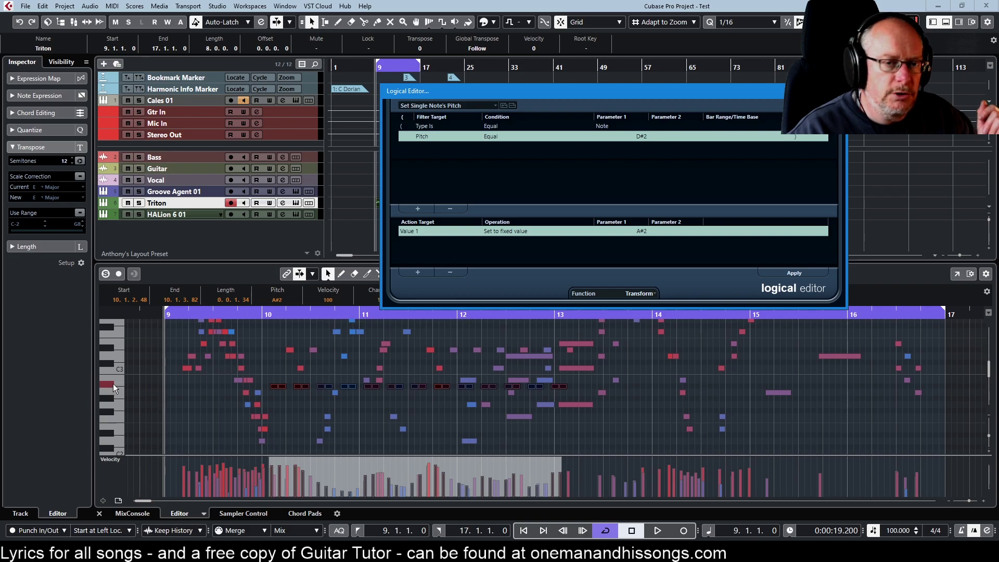
Load the Set Velocity Ceiling preset and select all A#2 notes in bars 10–13
click(447, 106)
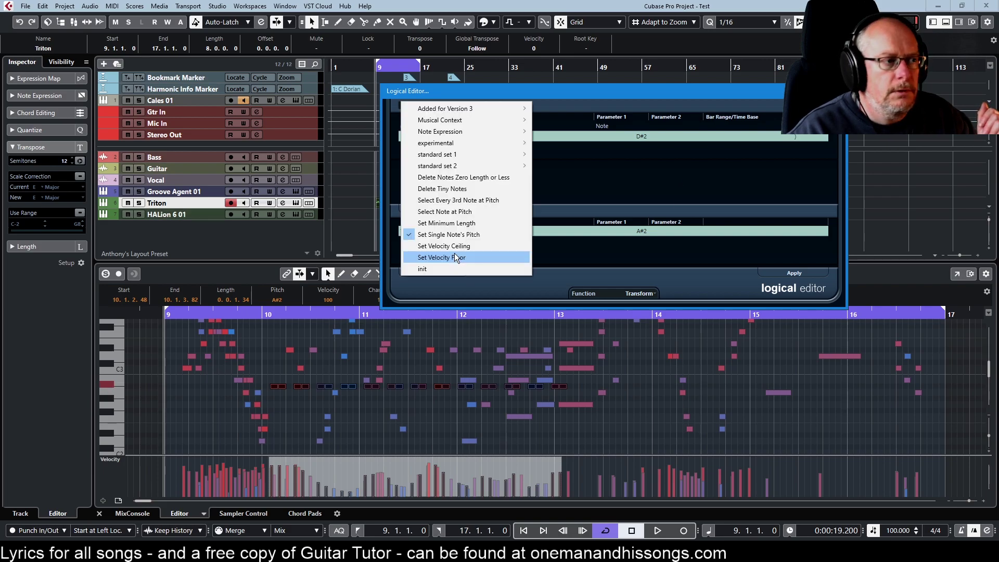
click(455, 246)
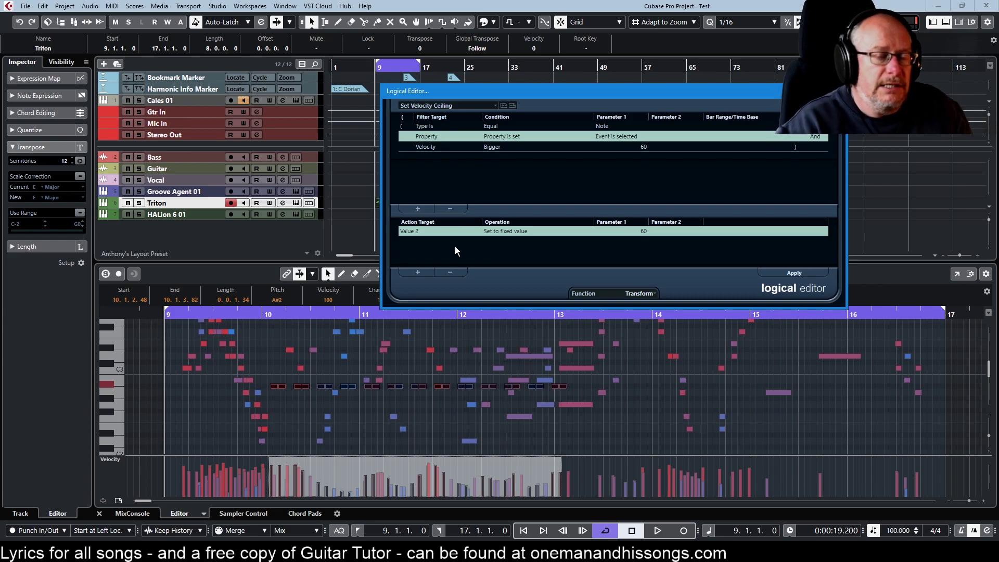
click(407, 420)
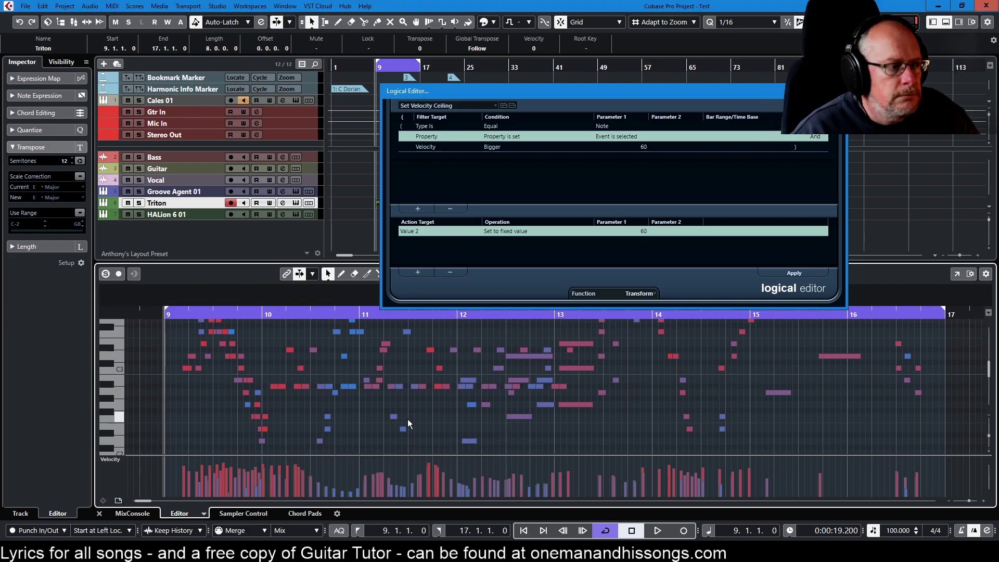
click(329, 386)
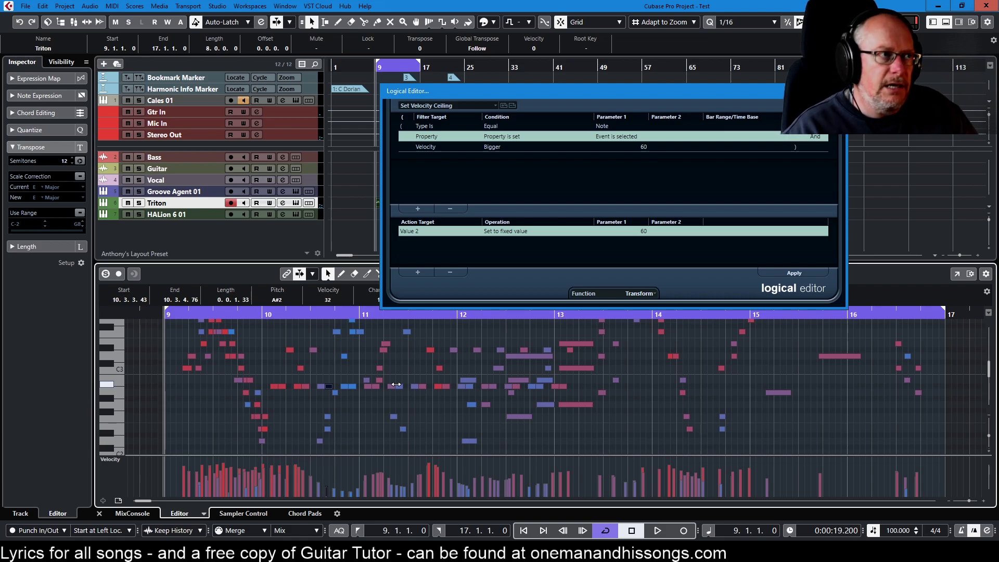
click(273, 388)
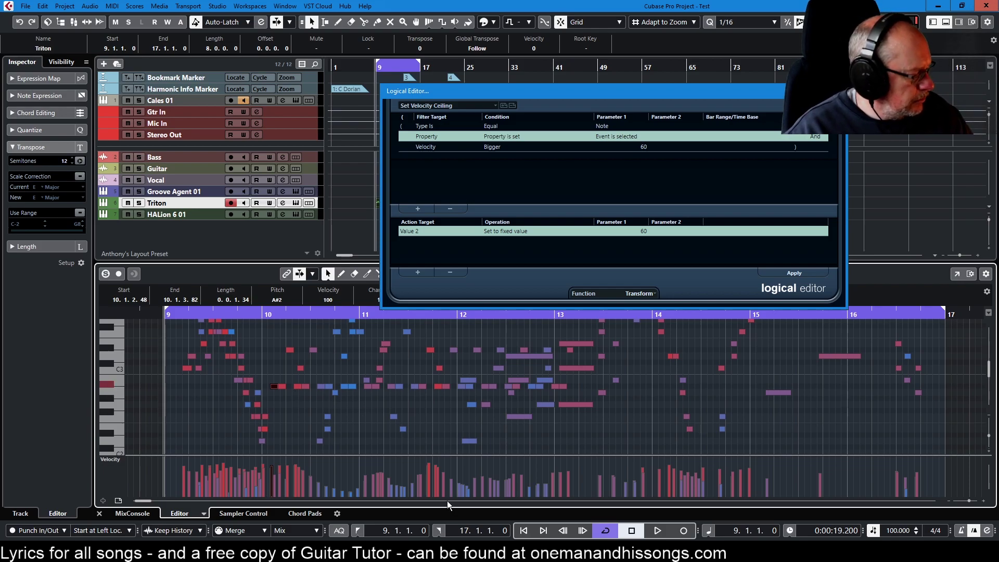
key(ctrl+shift+p)
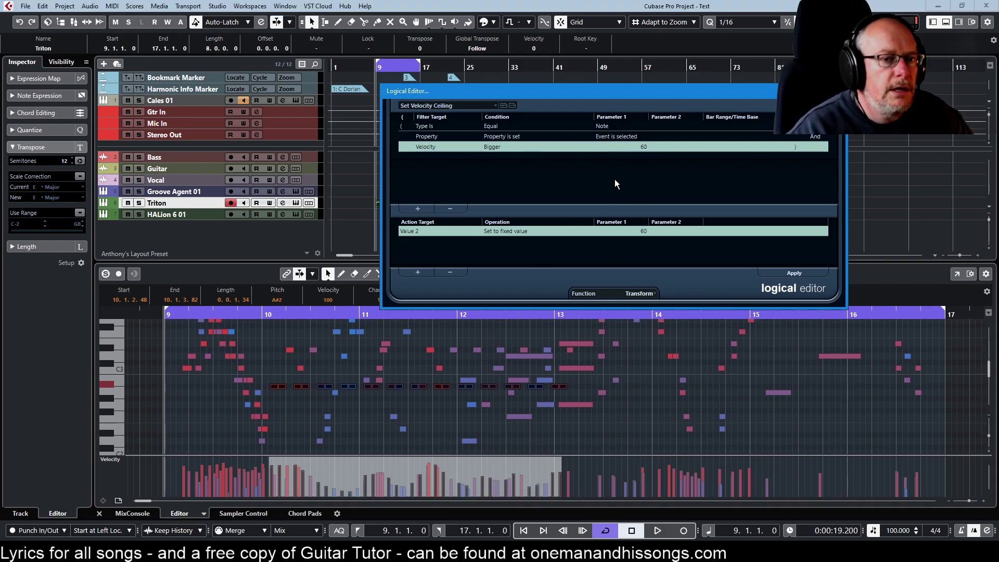
Set the velocity threshold and fixed velocity to 80 and apply the ceiling to the selected notes
click(652, 148)
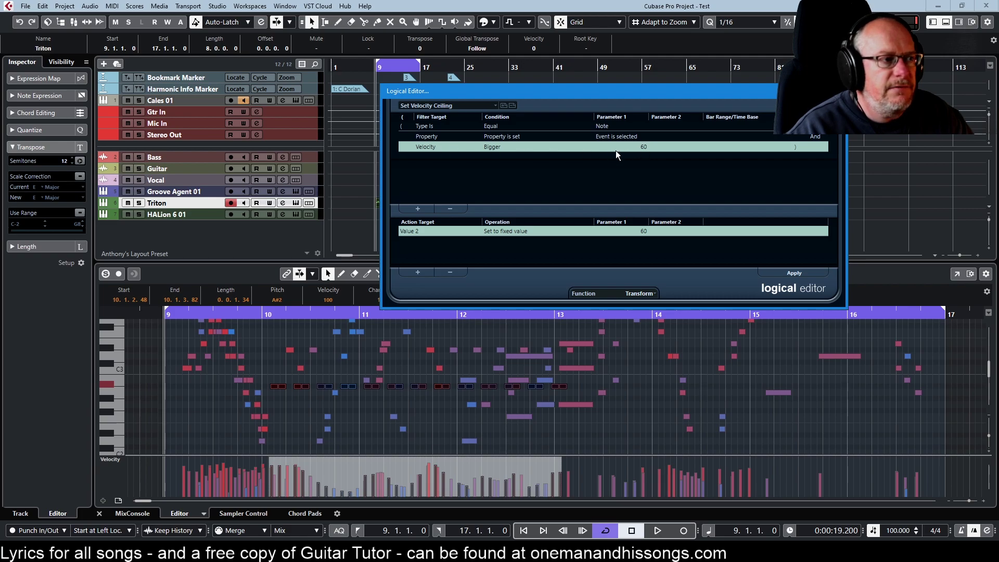
double_click(644, 147)
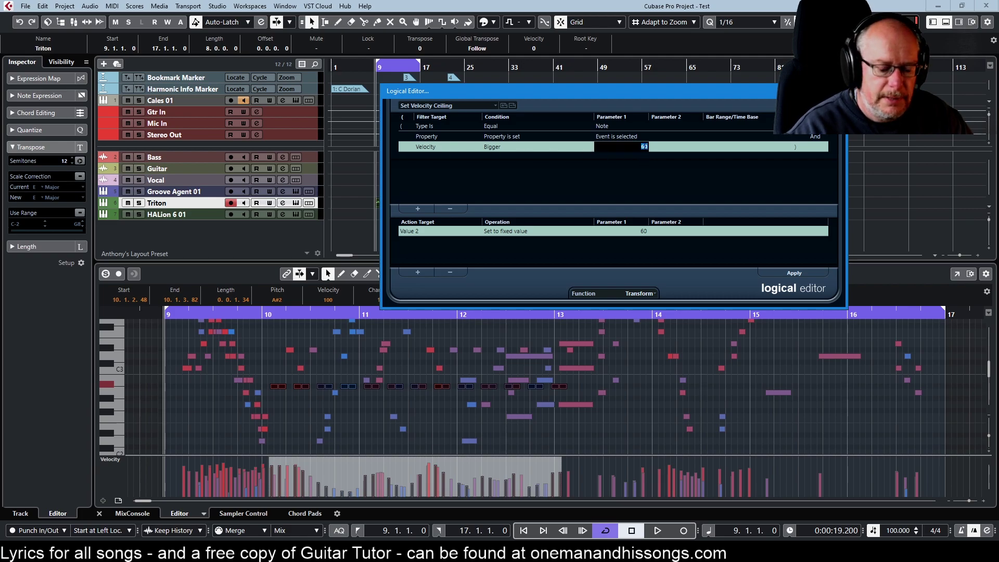
text(80)
key(Return)
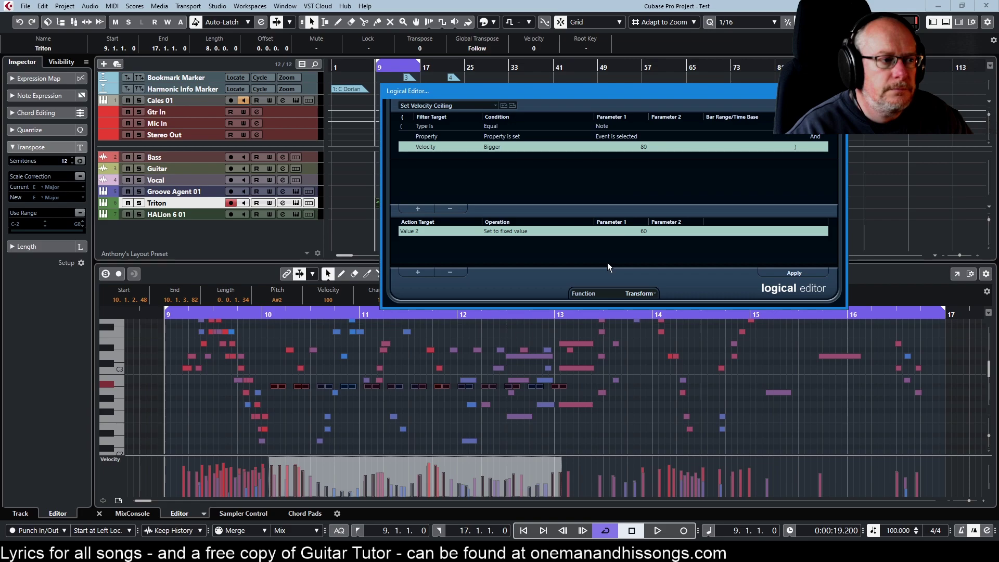
double_click(646, 232)
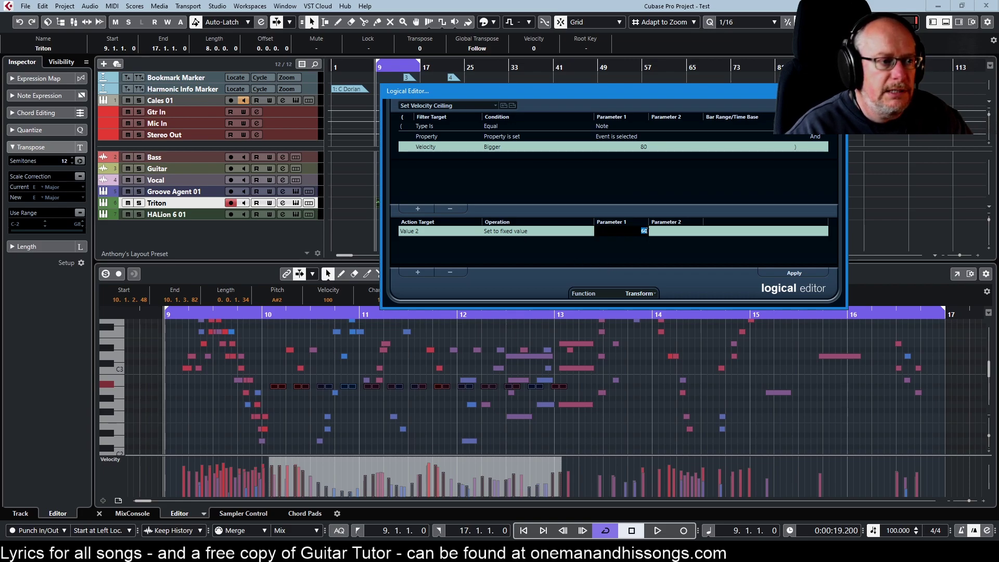
text(80)
key(Return)
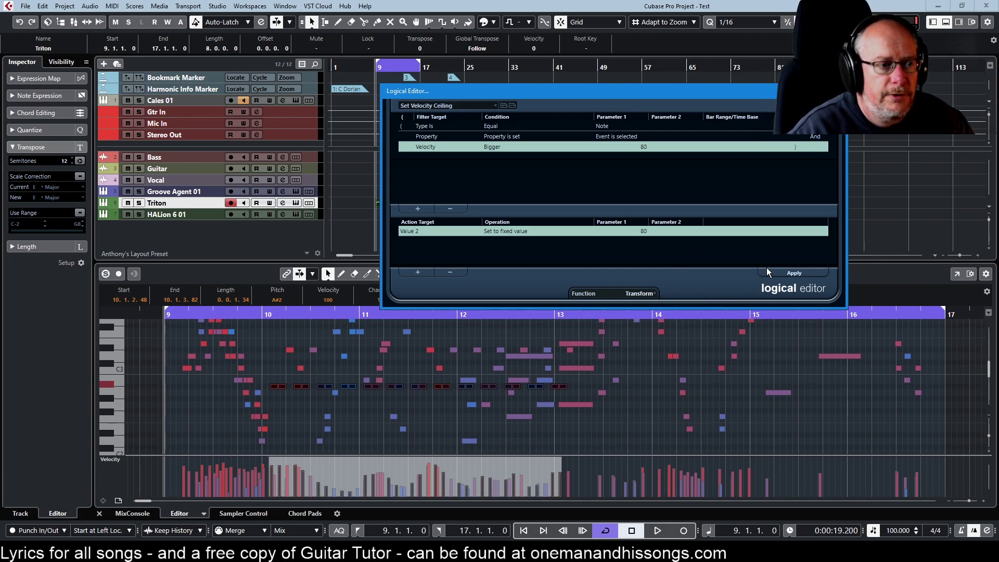
click(793, 273)
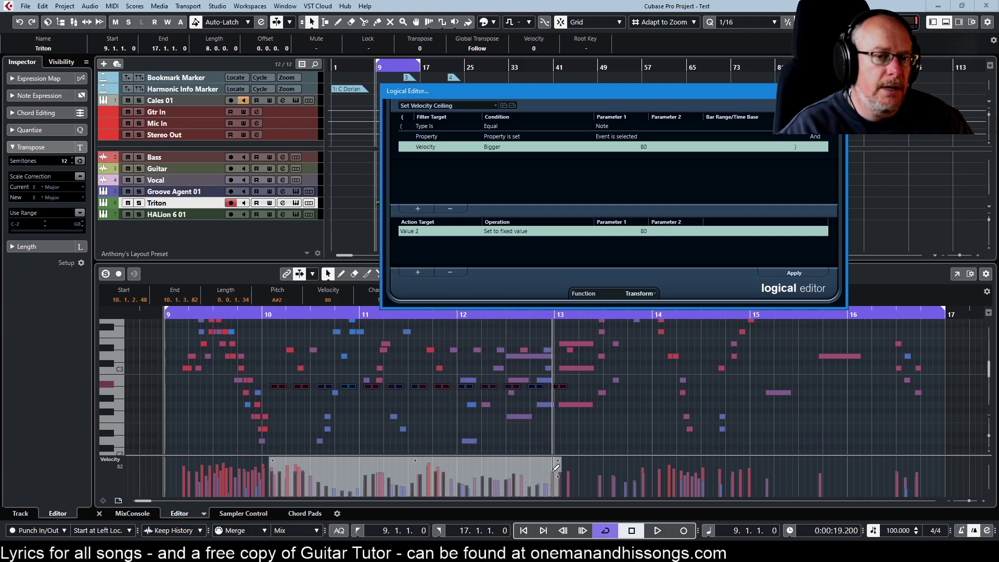
Reselect all the A#2 notes in bars 10–13 and begin editing the velocity threshold
click(581, 376)
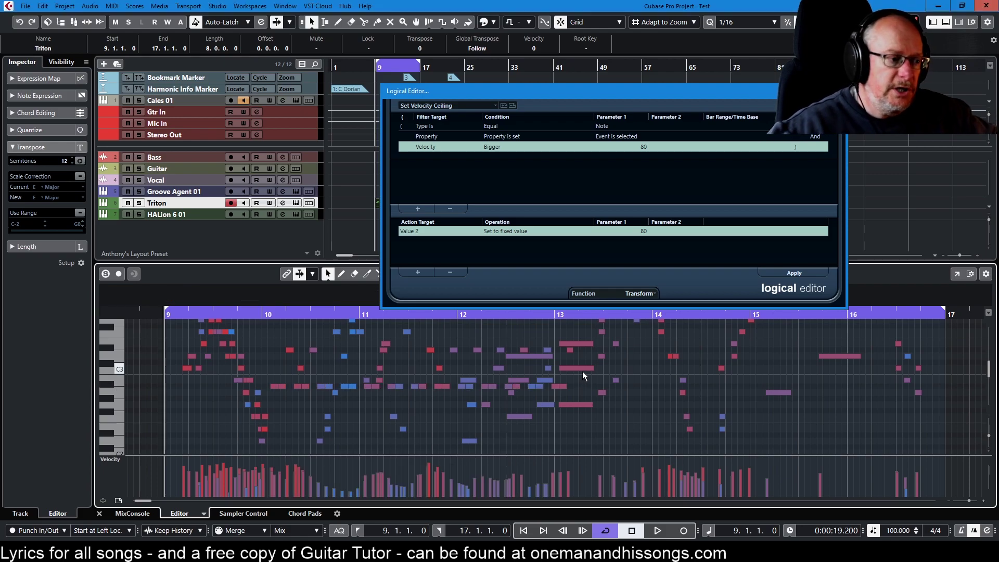
click(352, 386)
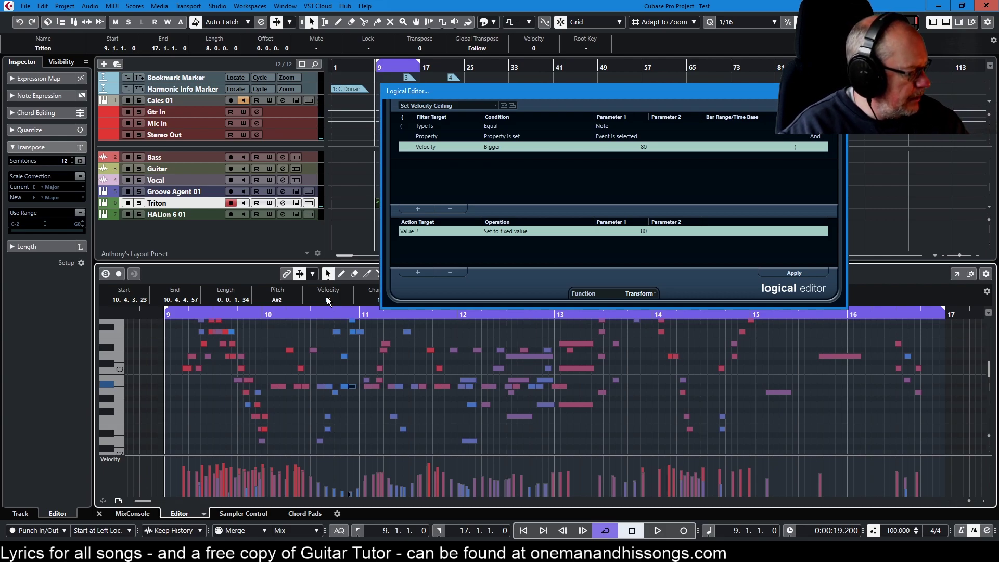
key(ctrl+shift+a)
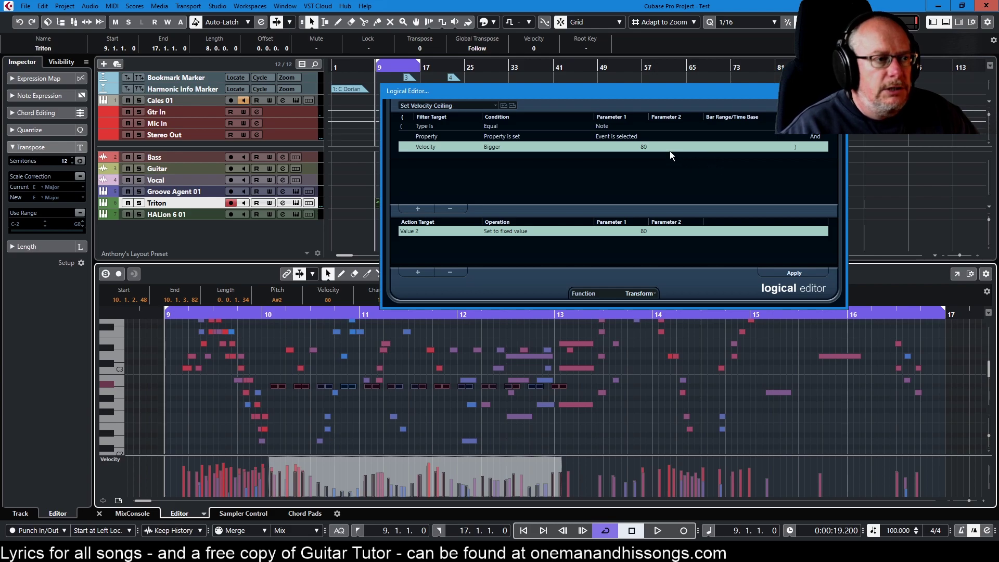
double_click(645, 146)
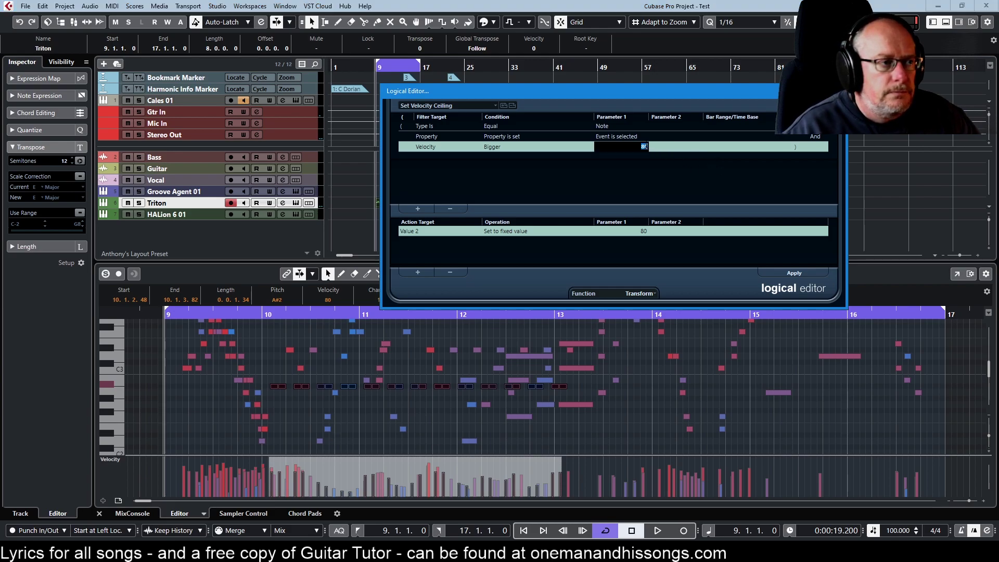
Load Set Velocity Floor with threshold and fixed velocity 40, then select the note row just below C3
click(467, 104)
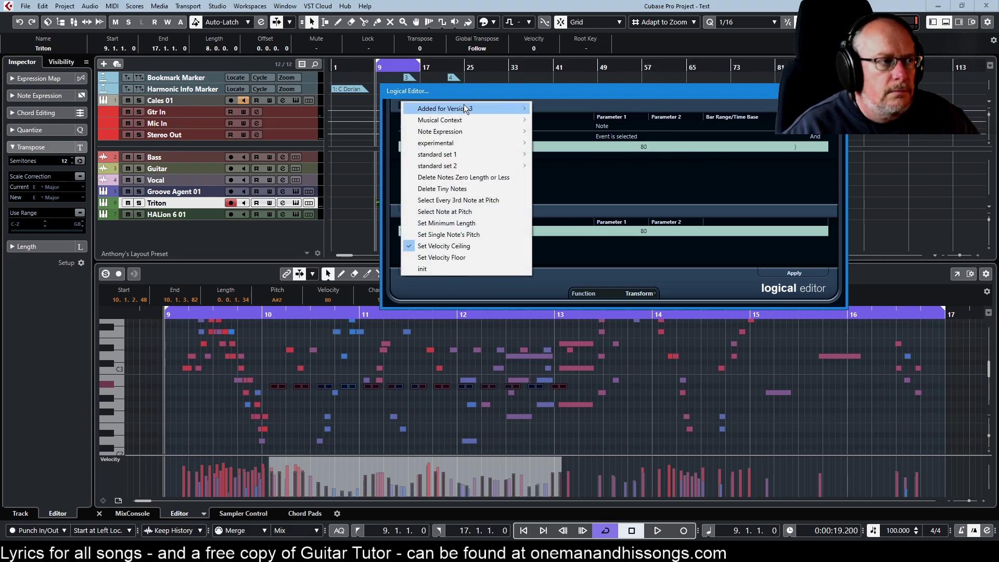
click(463, 257)
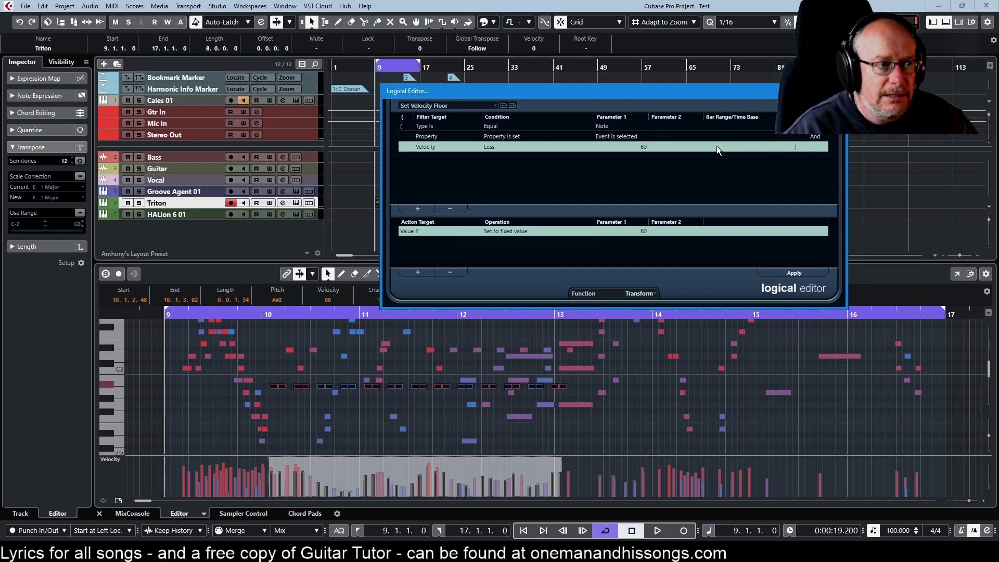
double_click(645, 146)
text(40)
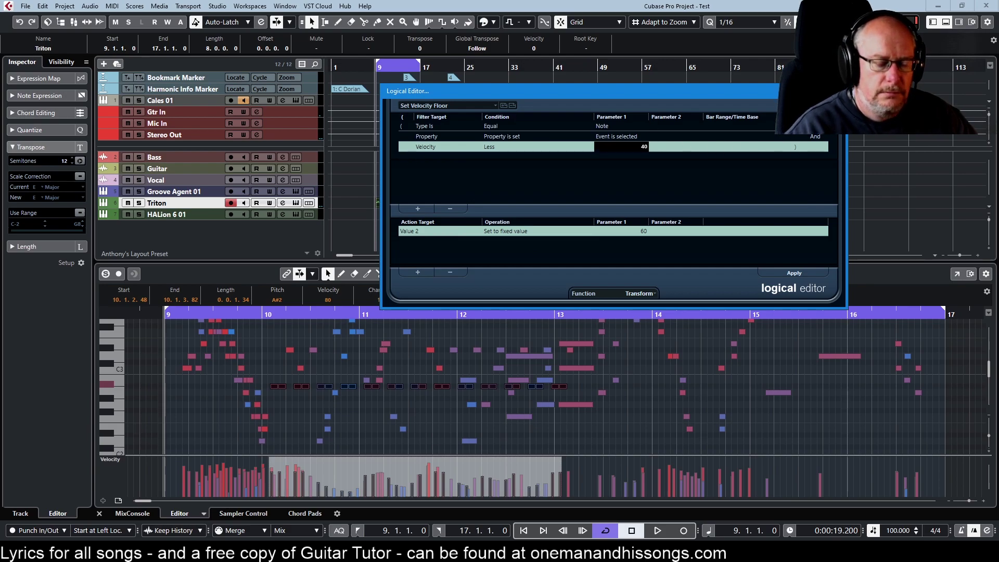
key(Return)
double_click(644, 231)
text(40)
key(Return)
click(489, 419)
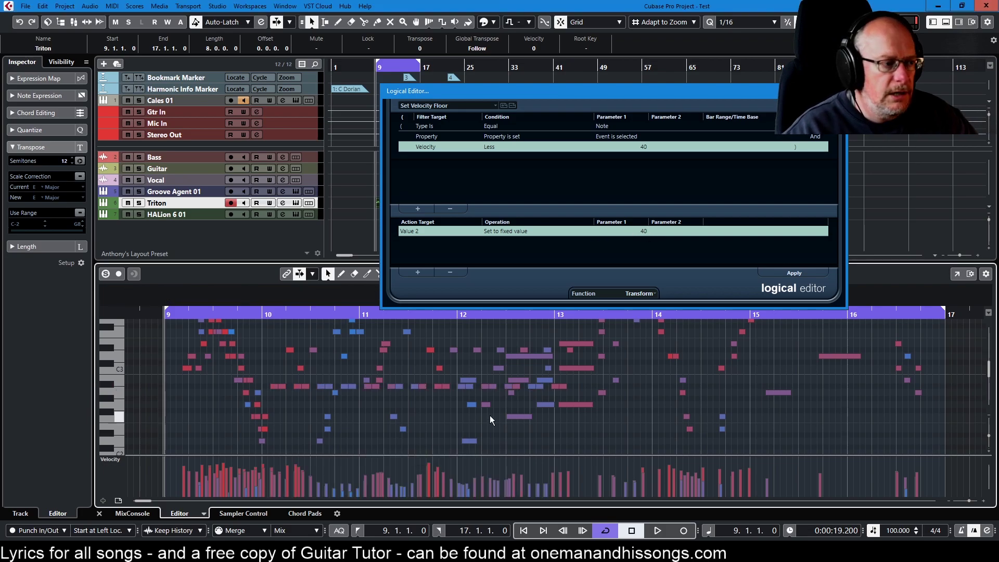
drag(267, 383, 576, 386)
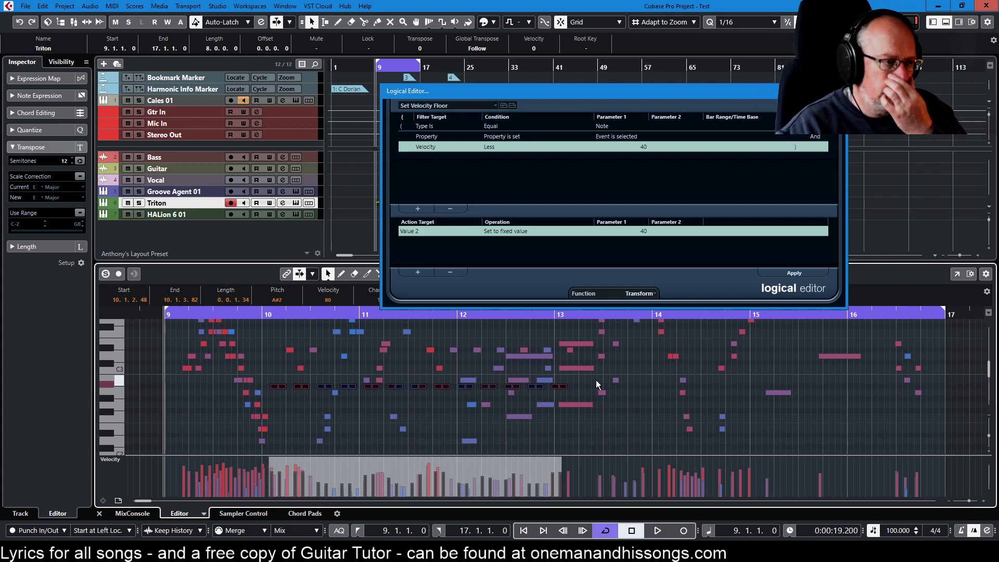
Dismiss the Logical Editor with Escape, returning to the arrangement and Triton part's key editor
key(Escape)
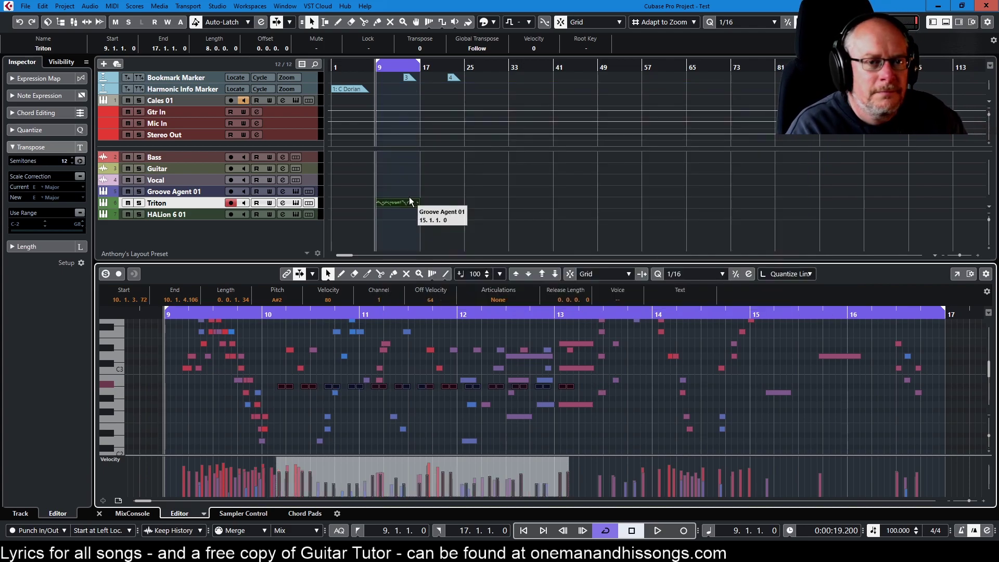